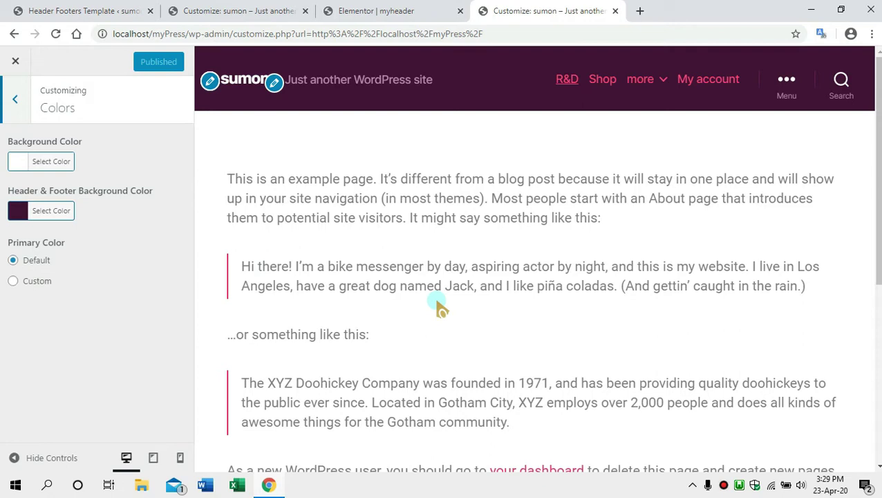
Step: Leave the Additional CSS customizer and view the active theme on the Themes page
{"action": "left_click", "coordinate": [370, 16]}
{"action": "left_click", "coordinate": [223, 18]}
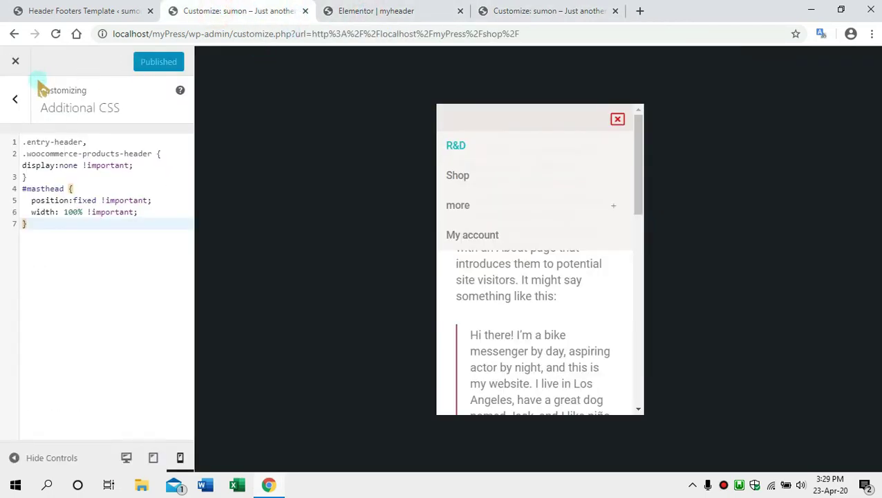
{"action": "left_click", "coordinate": [15, 61]}
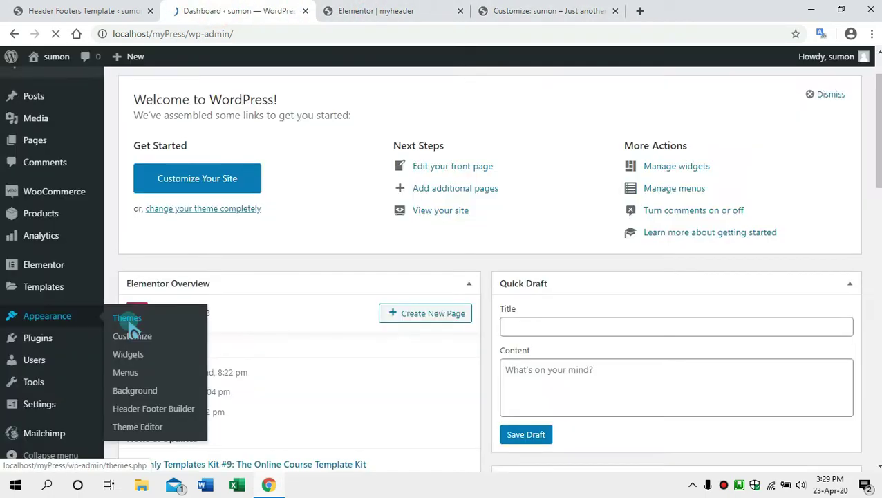
{"action": "left_click", "coordinate": [130, 316]}
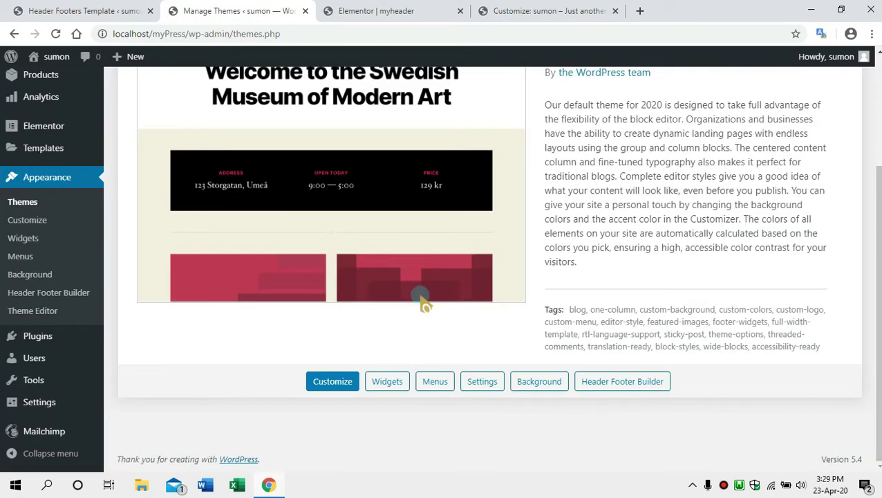
{"action": "scroll", "coordinate": [404, 295], "scroll_direction": "up", "scroll_amount": 3}
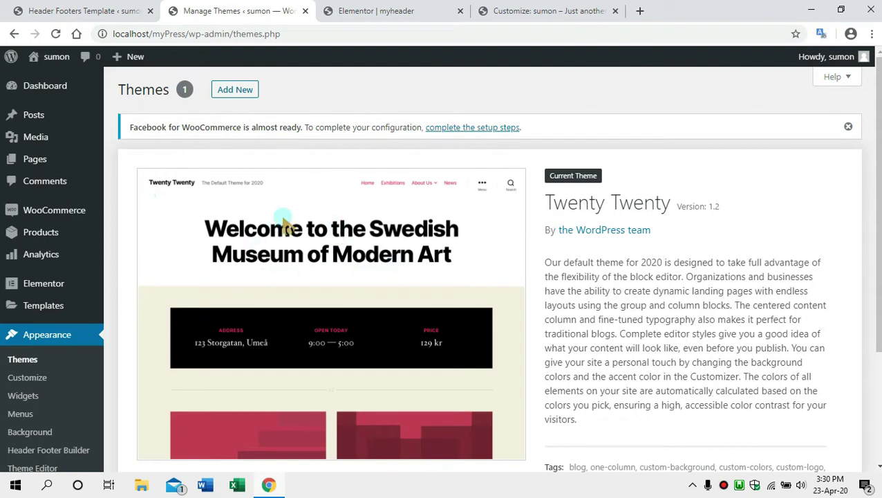
Step: Open the live site in a new tab and examine its current header, navigation menu and page content
{"action": "mouse_move", "coordinate": [62, 63]}
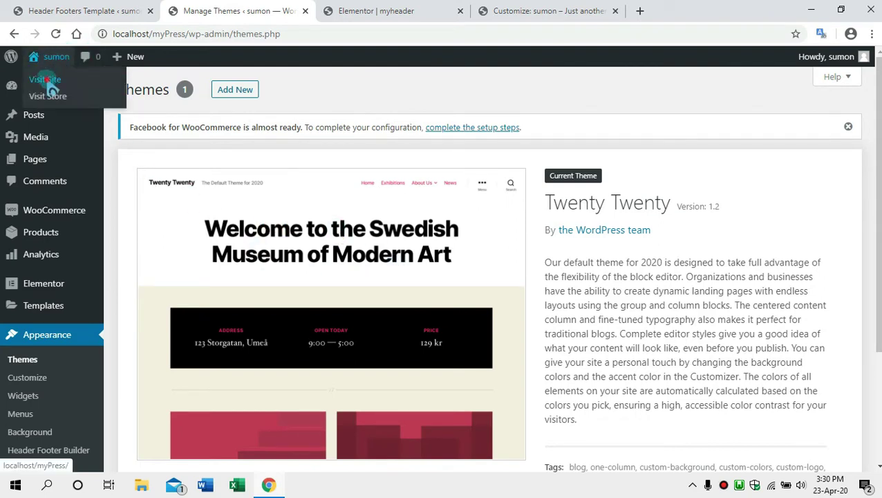
{"action": "middle_click", "coordinate": [34, 73]}
{"action": "left_click", "coordinate": [340, 13]}
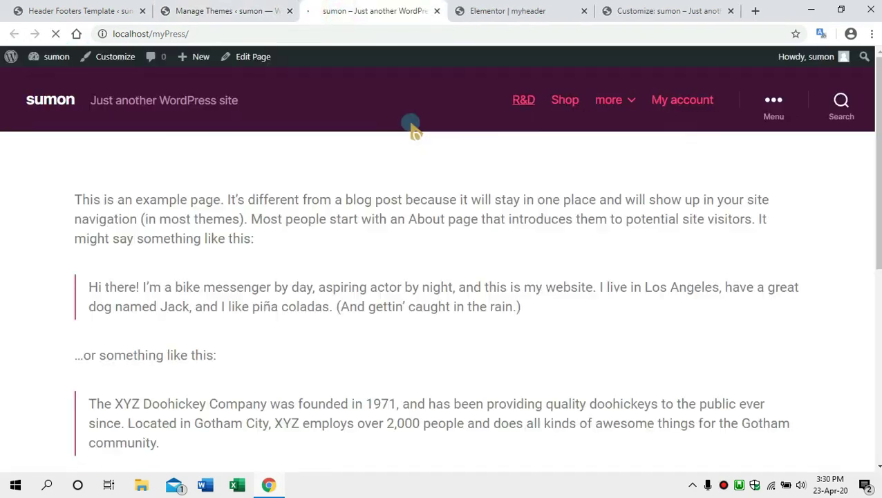
{"action": "scroll", "coordinate": [547, 265], "scroll_direction": "down", "scroll_amount": 5}
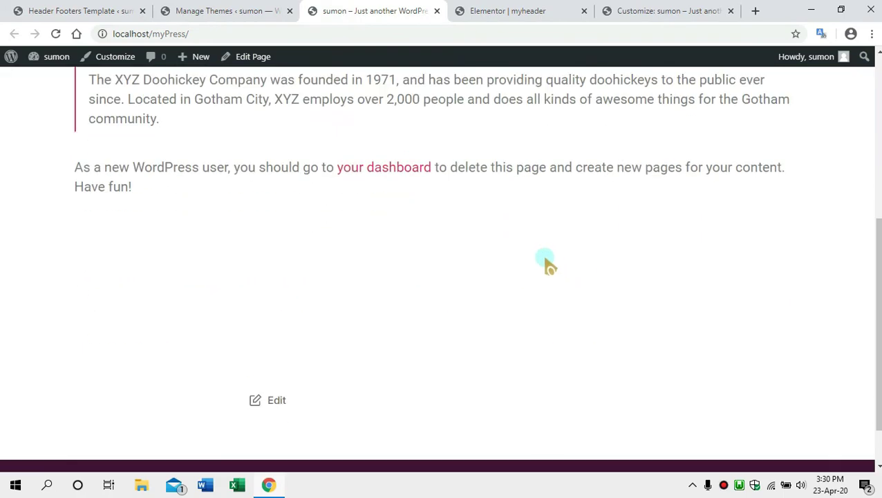
{"action": "scroll", "coordinate": [551, 270], "scroll_direction": "up", "scroll_amount": 6}
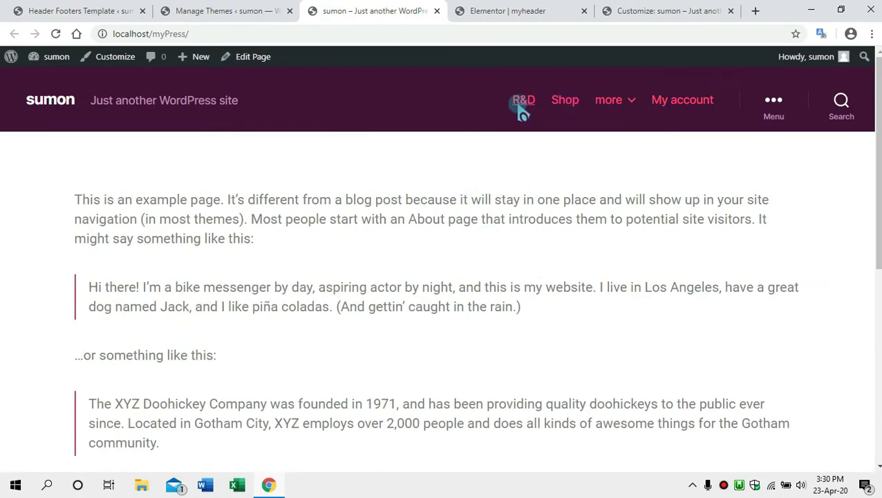
{"action": "mouse_move", "coordinate": [618, 112]}
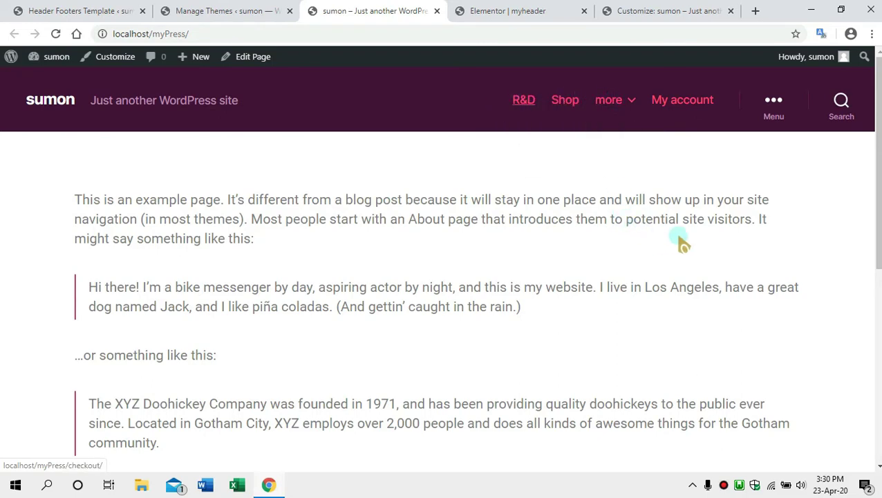
{"action": "scroll", "coordinate": [659, 212], "scroll_direction": "down", "scroll_amount": 5}
{"action": "scroll", "coordinate": [611, 220], "scroll_direction": "up", "scroll_amount": 5}
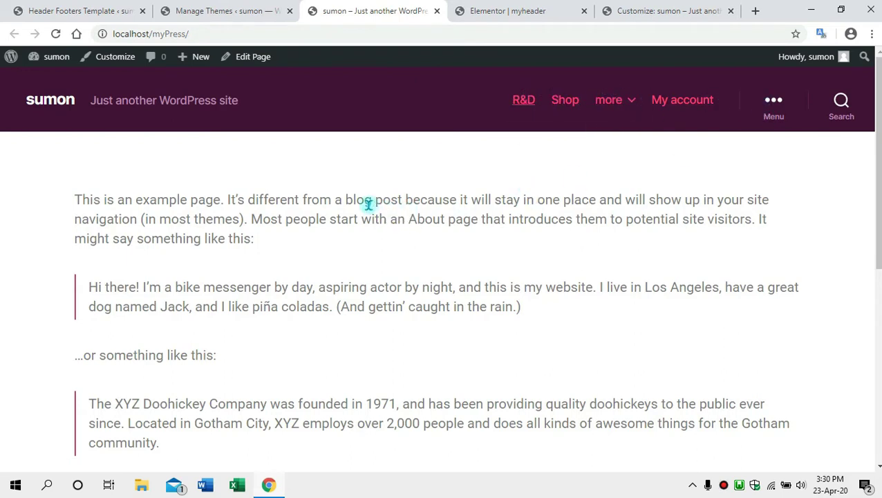
Step: Return to the site admin and search the plugin directory for "elementor header footer"
{"action": "left_click", "coordinate": [235, 11]}
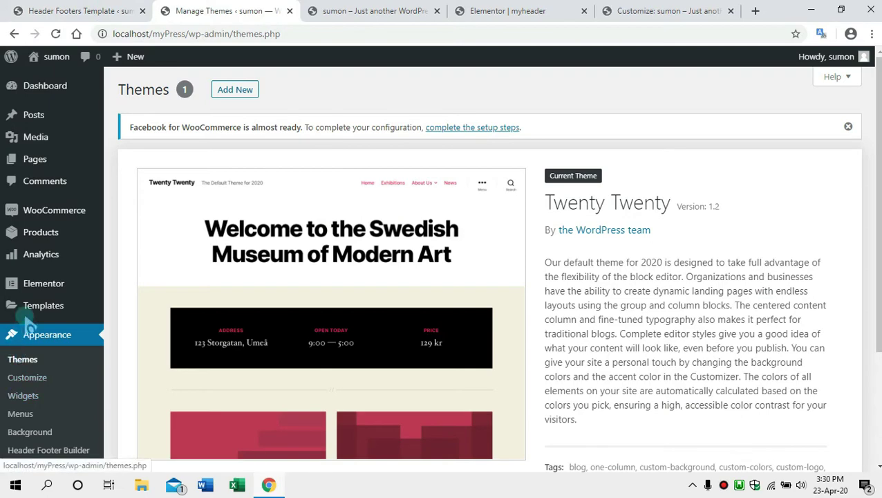
{"action": "mouse_move", "coordinate": [52, 319]}
{"action": "mouse_move", "coordinate": [47, 292]}
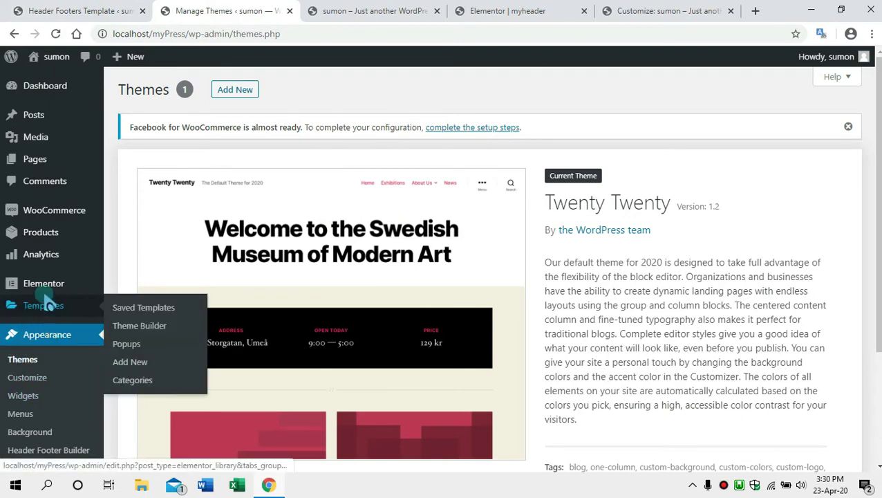
{"action": "scroll", "coordinate": [42, 346], "scroll_direction": "down", "scroll_amount": 2}
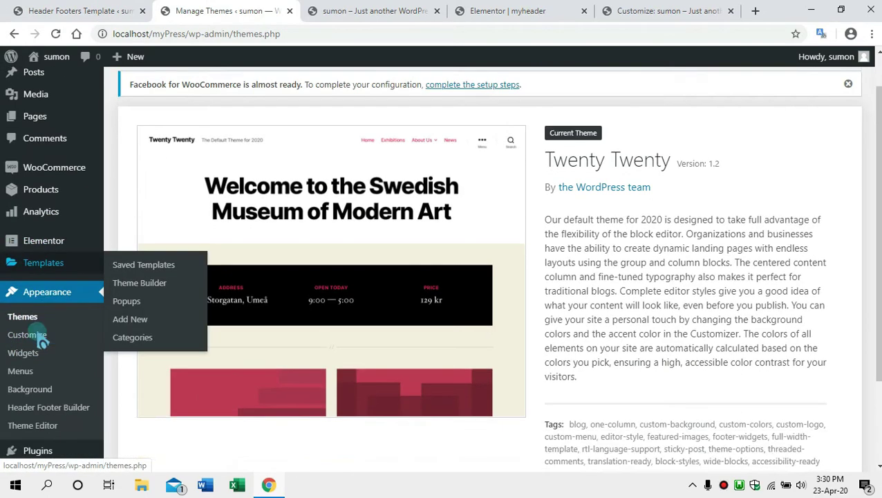
{"action": "mouse_move", "coordinate": [59, 371]}
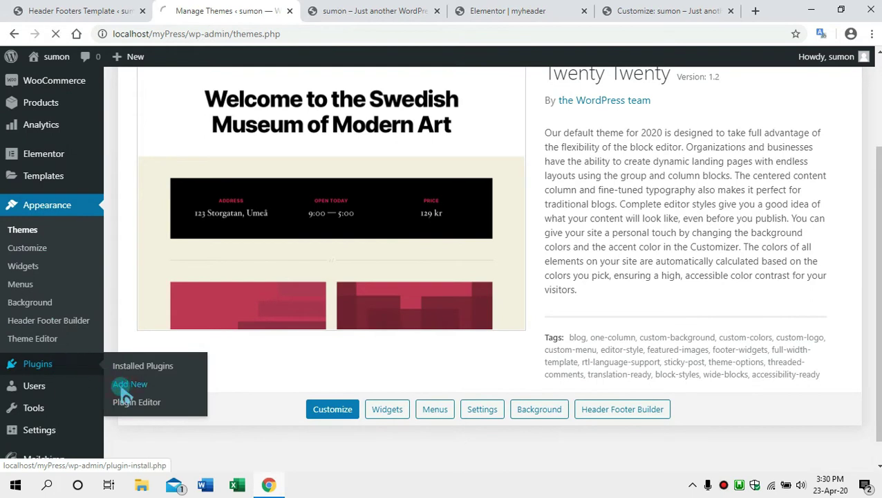
{"action": "left_click", "coordinate": [764, 165]}
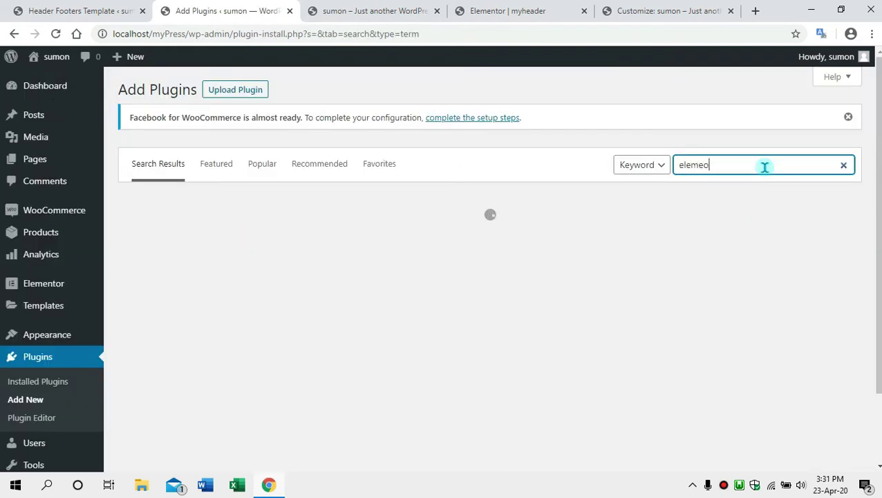
{"action": "type", "text": "elementor heade"}
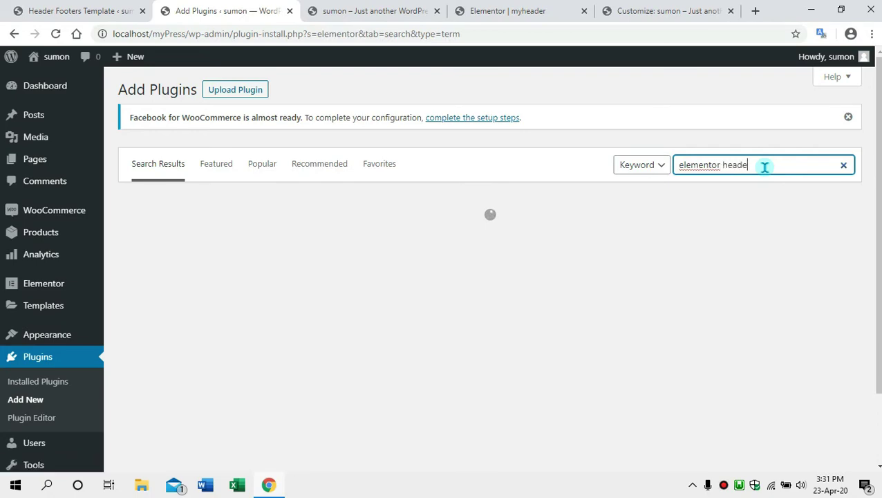
{"action": "type", "text": "r footer"}
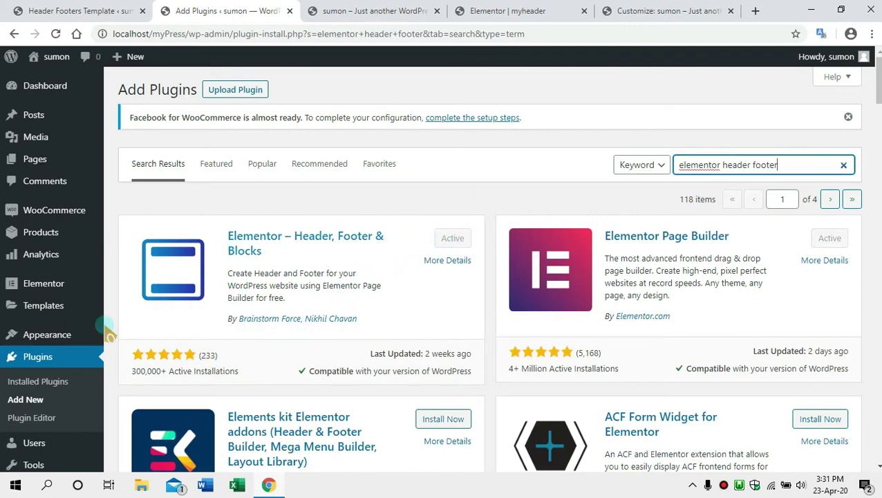
Step: Create a new Header Footer Builder template titled "widewindows" with the template type Header
{"action": "mouse_move", "coordinate": [48, 343]}
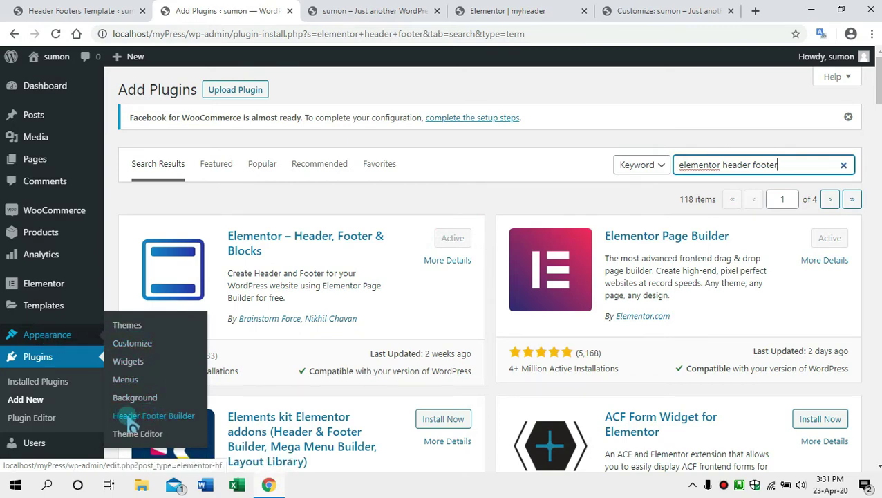
{"action": "left_click", "coordinate": [173, 419]}
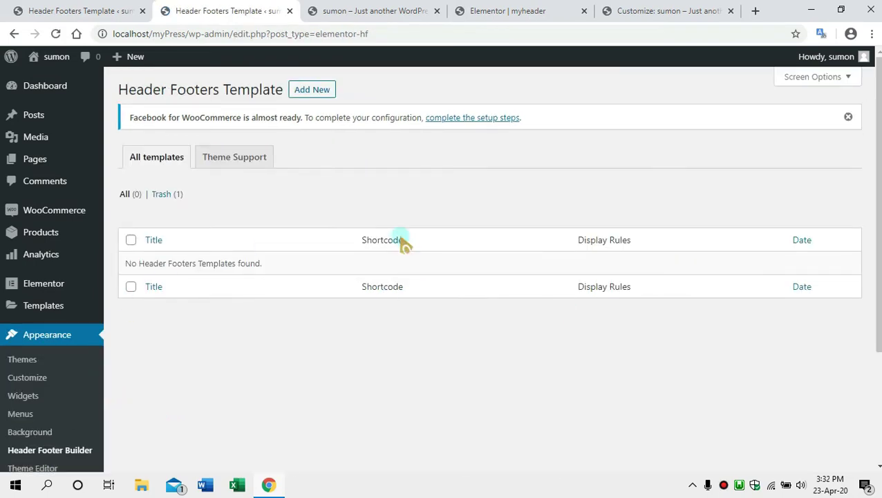
{"action": "left_click", "coordinate": [312, 93]}
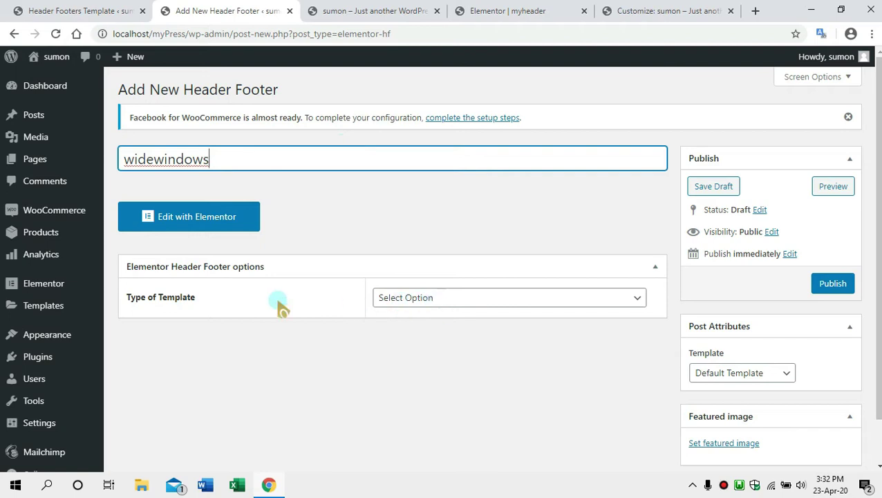
{"action": "left_click", "coordinate": [418, 299]}
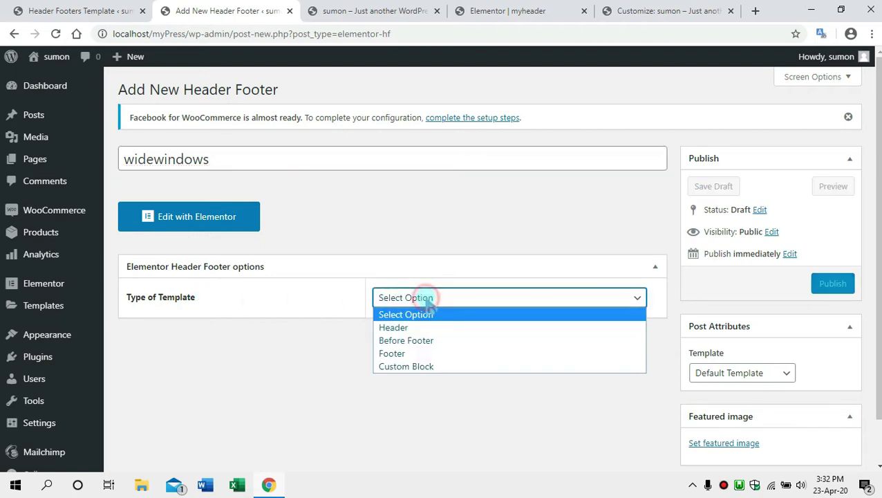
{"action": "left_click", "coordinate": [423, 327]}
{"action": "scroll", "coordinate": [290, 307], "scroll_direction": "down", "scroll_amount": 1}
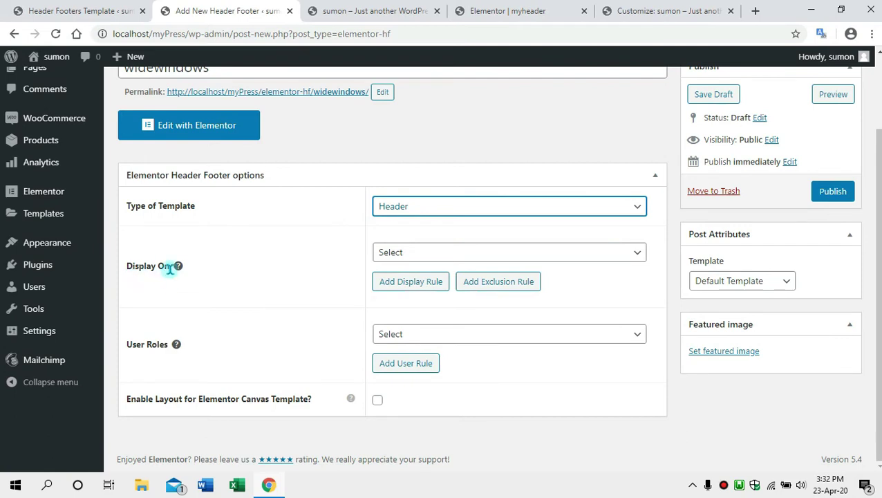
Step: Set the header template to display on Entire Website for the user role All, and publish it
{"action": "left_click", "coordinate": [451, 252]}
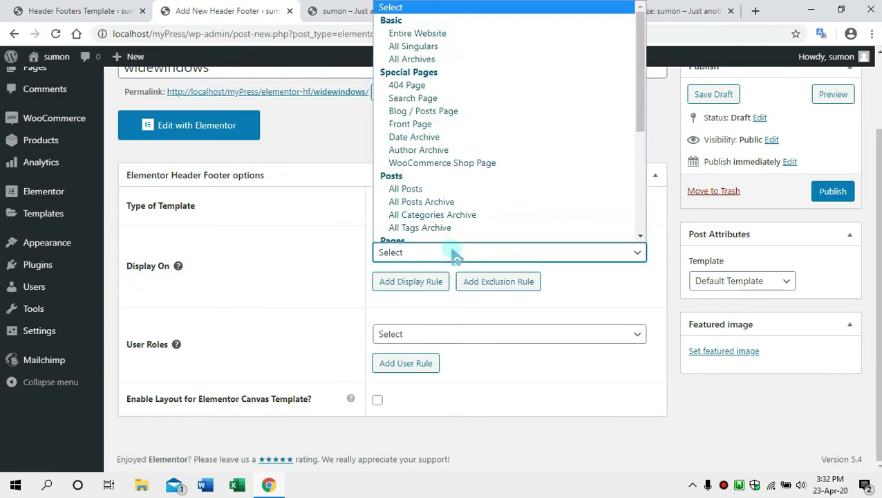
{"action": "left_click", "coordinate": [444, 34]}
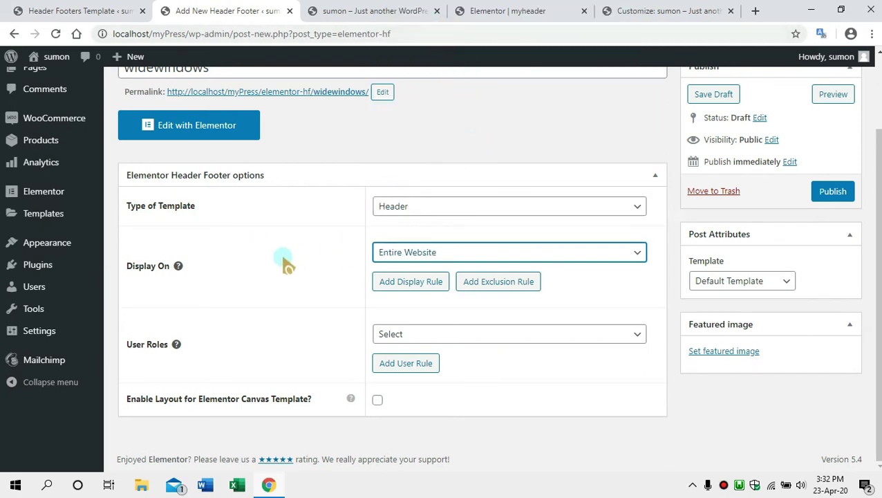
{"action": "left_click", "coordinate": [507, 332]}
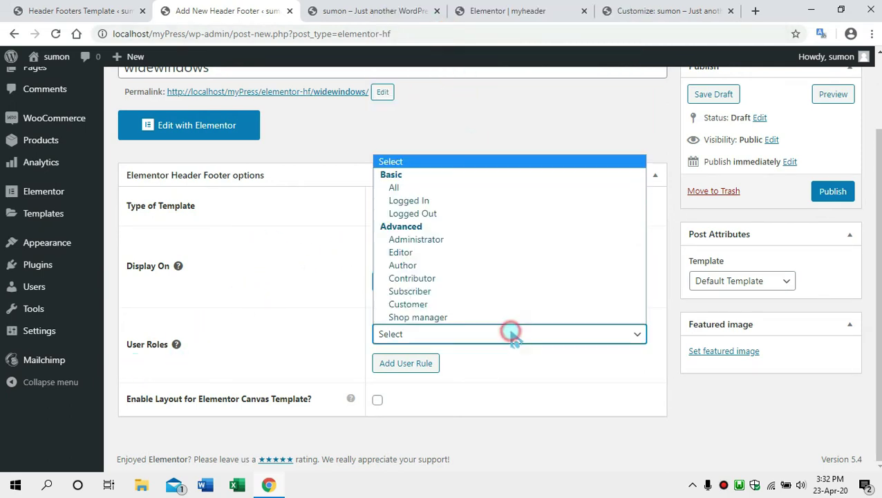
{"action": "left_click", "coordinate": [443, 188]}
{"action": "left_click", "coordinate": [831, 191]}
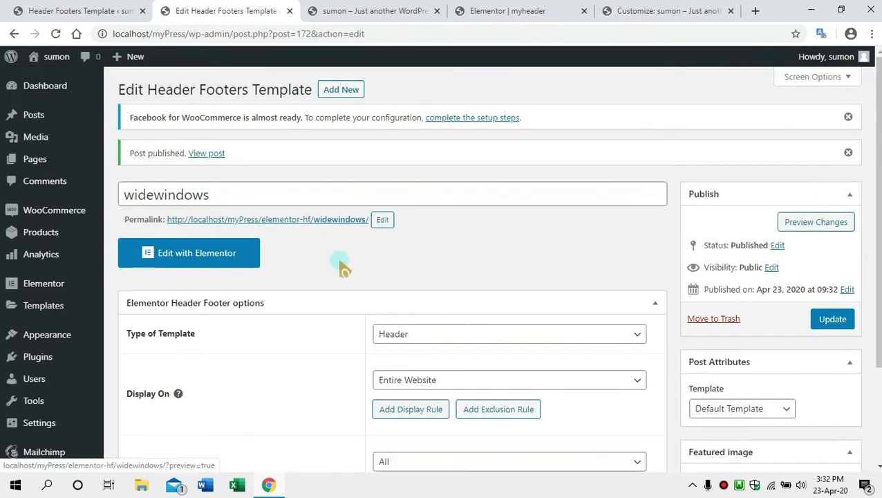
Step: Open the widewindows template in the Elementor editor and add a single-column section
{"action": "left_click", "coordinate": [181, 260]}
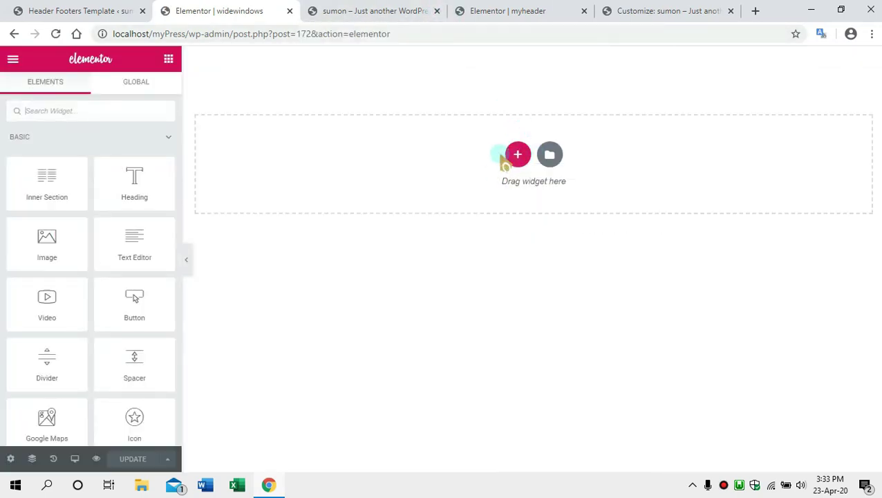
{"action": "left_click", "coordinate": [517, 155]}
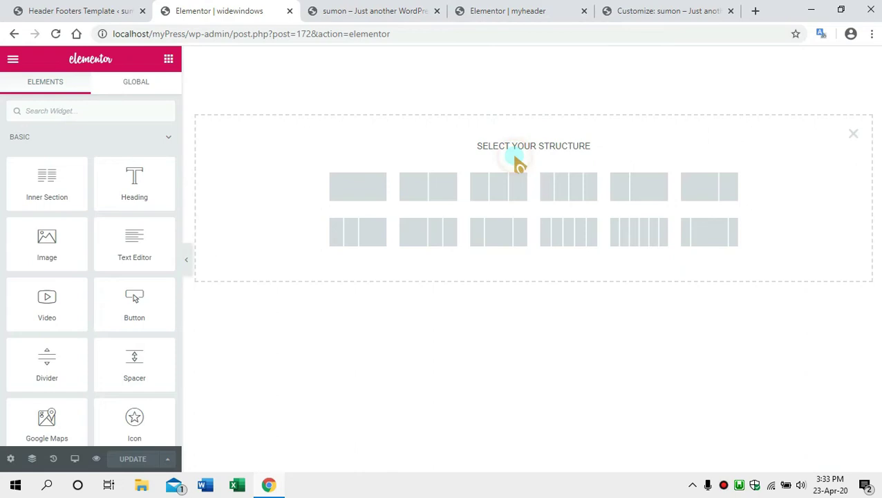
{"action": "left_click", "coordinate": [372, 196]}
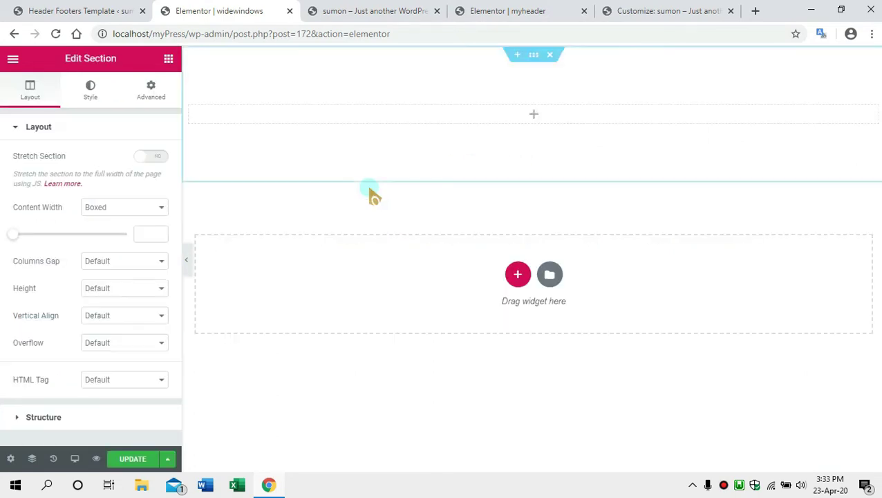
Step: Find the HFE Navigation Menu widget by searching for "na" and place it in the empty section
{"action": "left_click", "coordinate": [532, 112]}
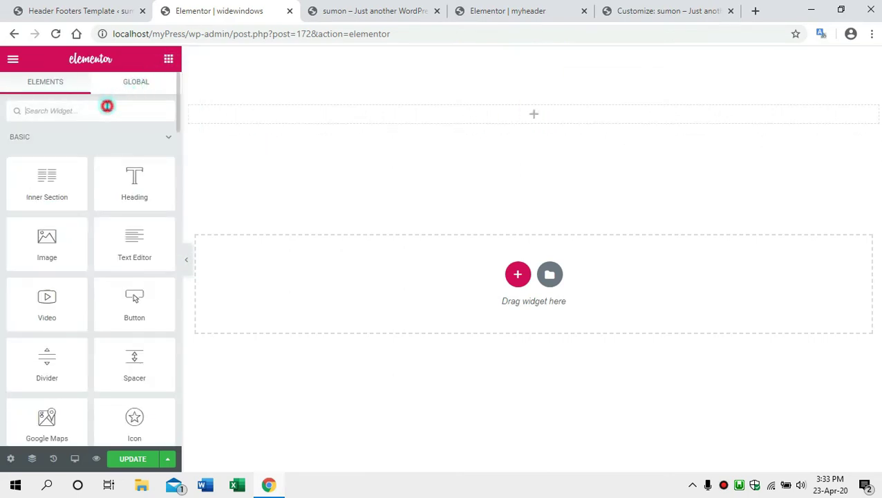
{"action": "type", "text": "na"}
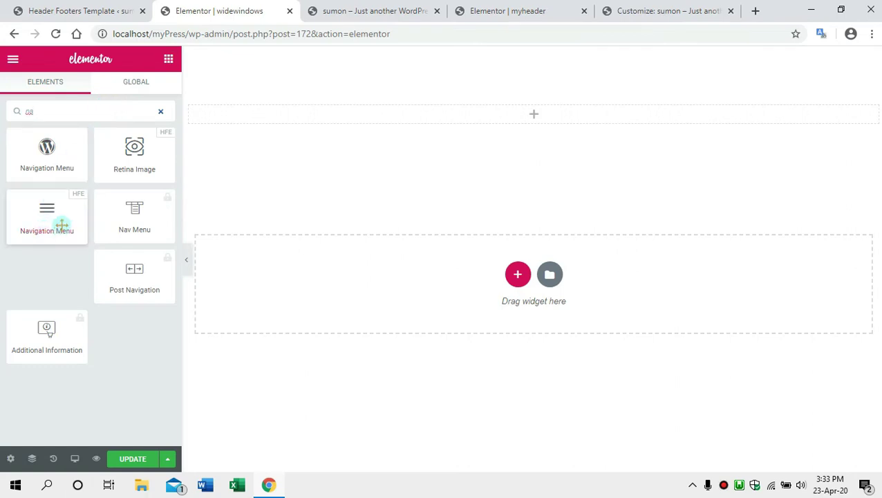
{"action": "left_click", "coordinate": [28, 228]}
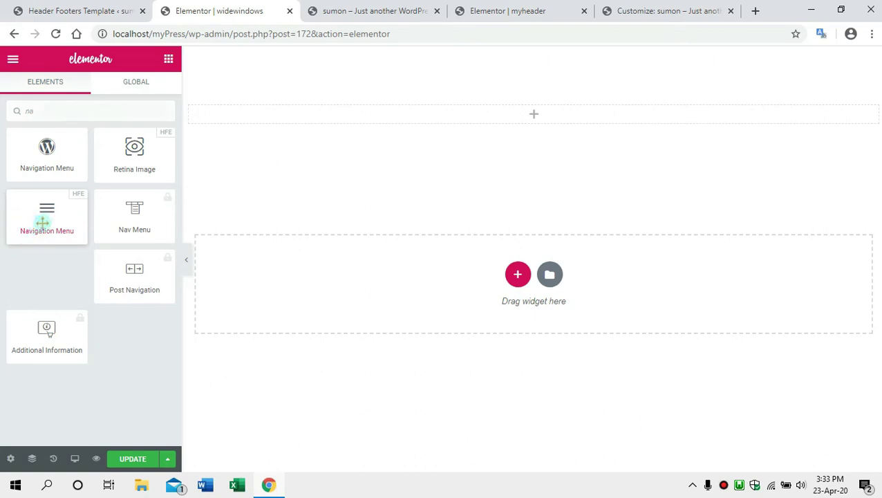
{"action": "left_click_drag", "start_coordinate": [65, 212], "coordinate": [281, 117]}
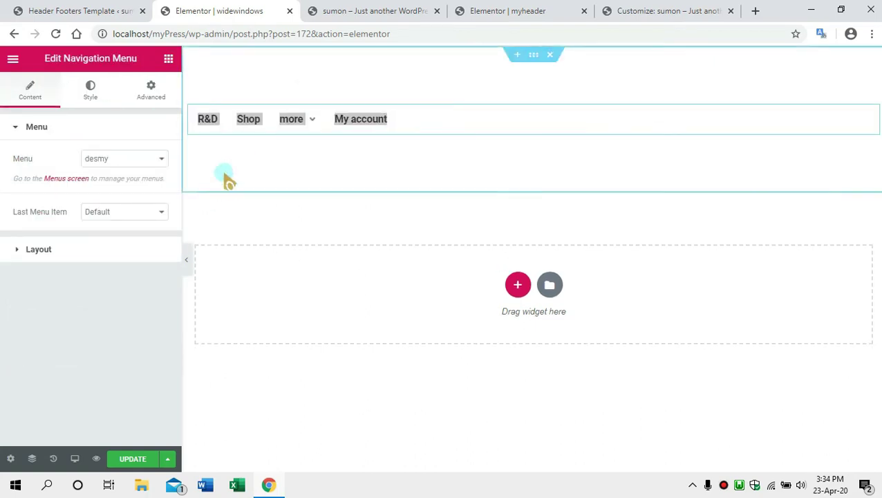
{"action": "left_click", "coordinate": [341, 159]}
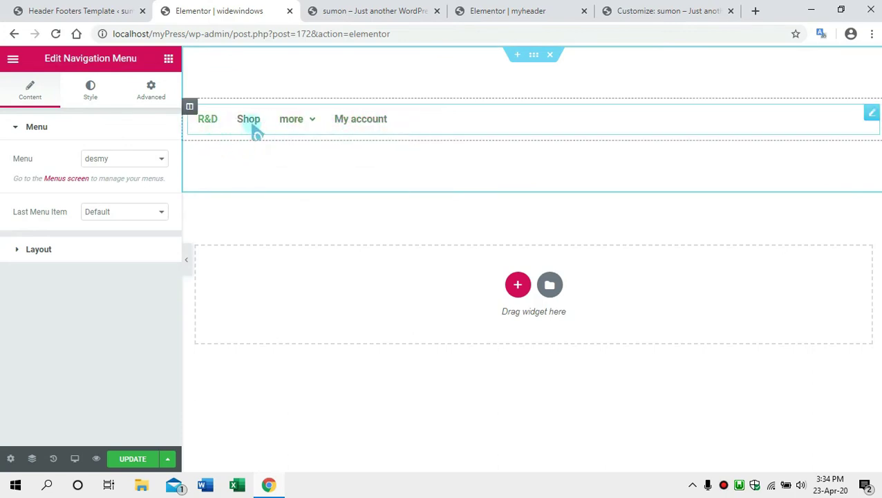
{"action": "mouse_move", "coordinate": [308, 124]}
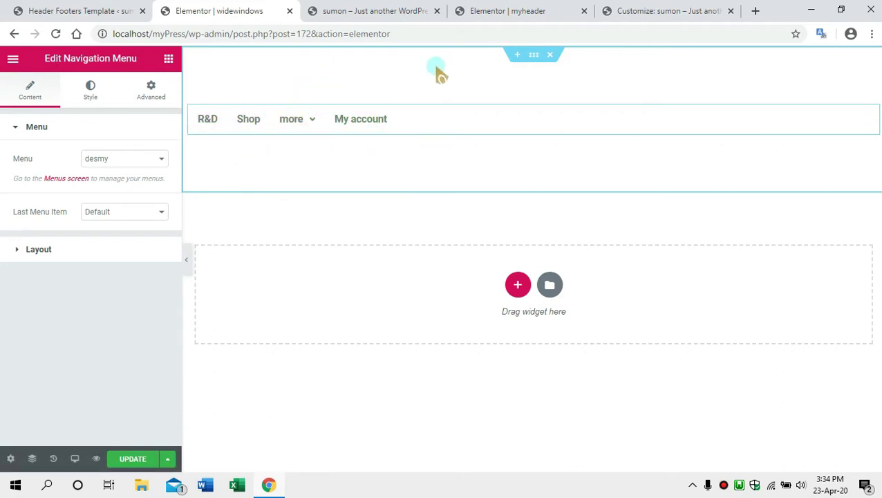
Step: Give the header section a Classic background in teal, color #118284
{"action": "left_click", "coordinate": [537, 57]}
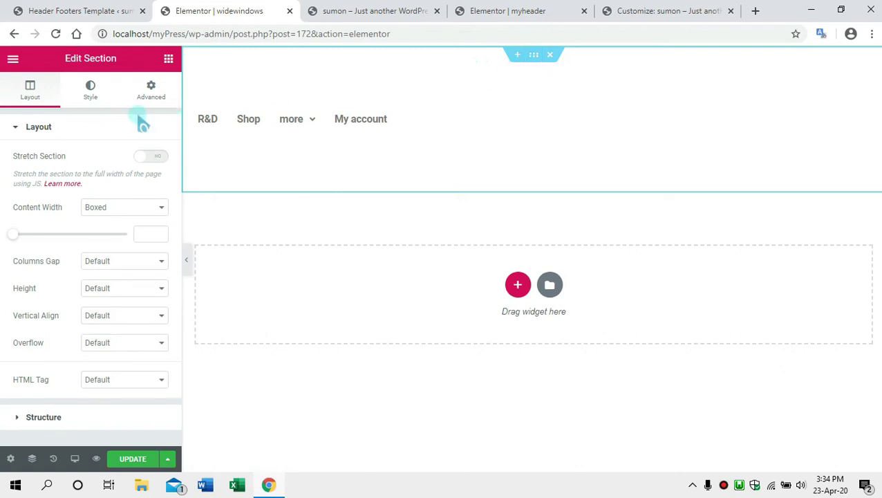
{"action": "left_click", "coordinate": [154, 97]}
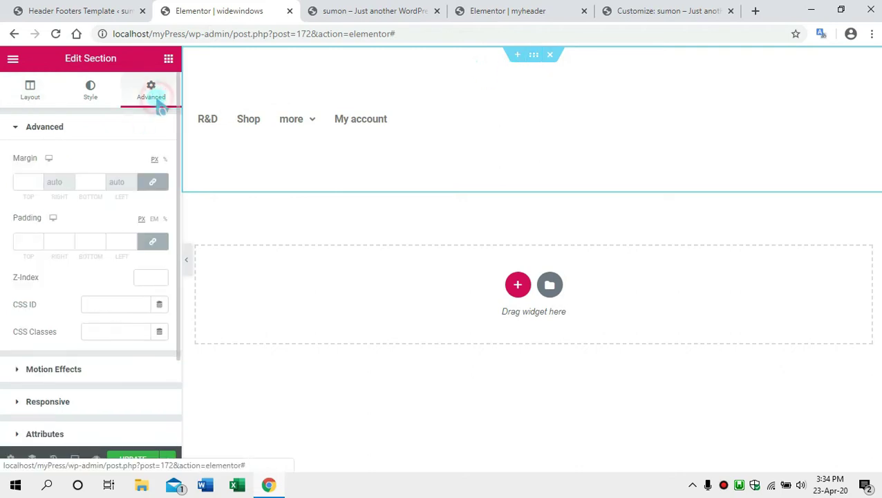
{"action": "double_click", "coordinate": [88, 129]}
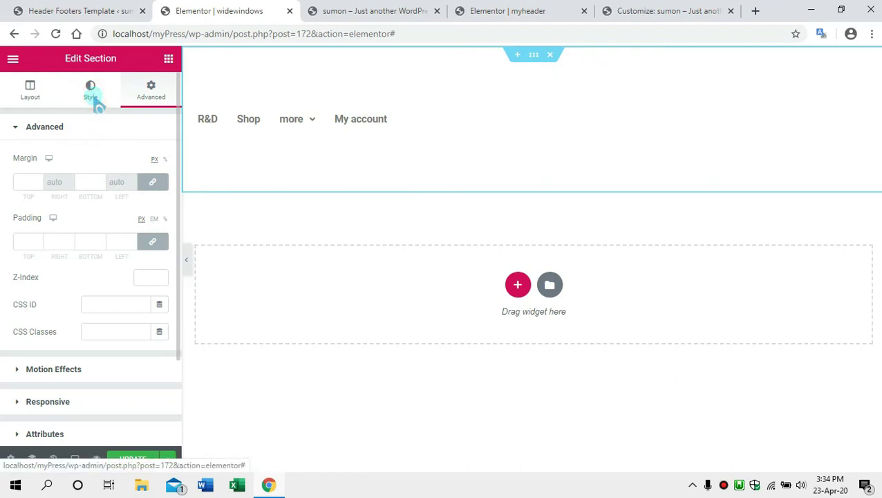
{"action": "left_click", "coordinate": [91, 93]}
{"action": "left_click", "coordinate": [107, 188]}
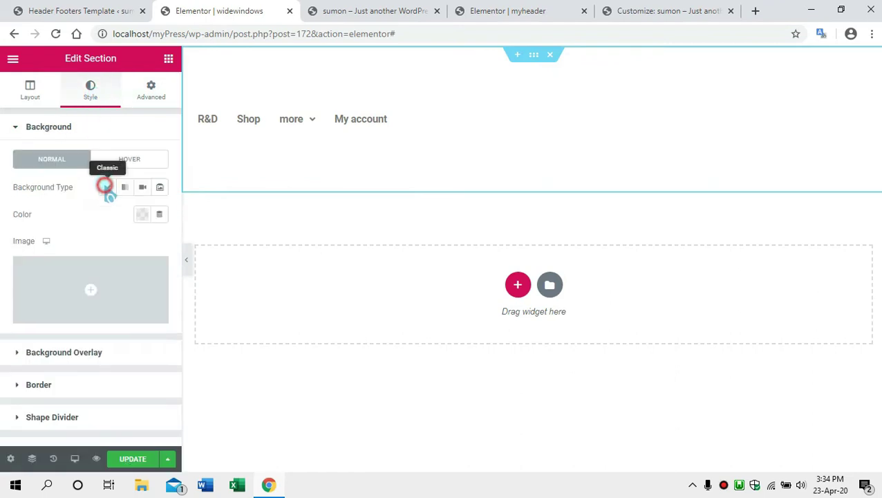
{"action": "left_click", "coordinate": [139, 215]}
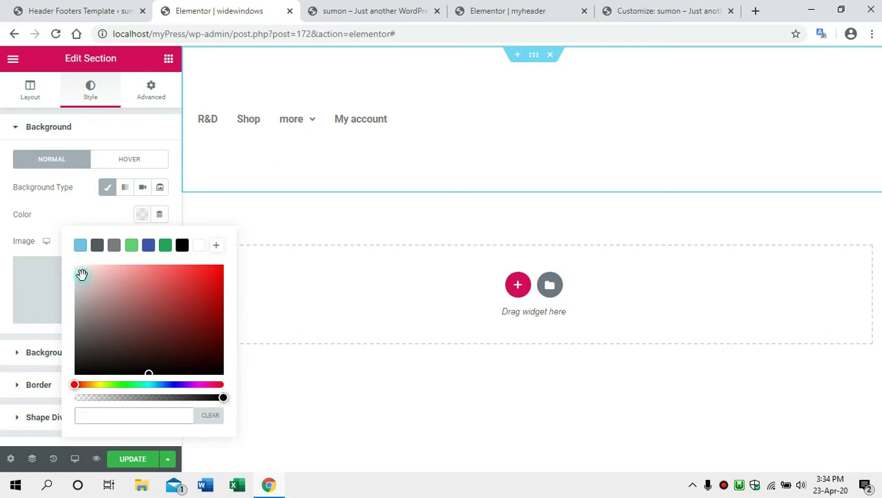
{"action": "left_click_drag", "start_coordinate": [79, 274], "coordinate": [79, 273]}
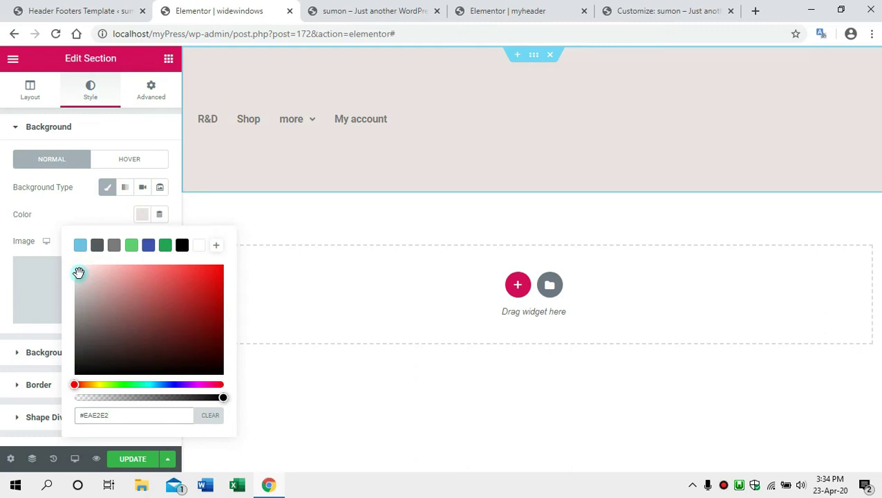
{"action": "left_click", "coordinate": [187, 295]}
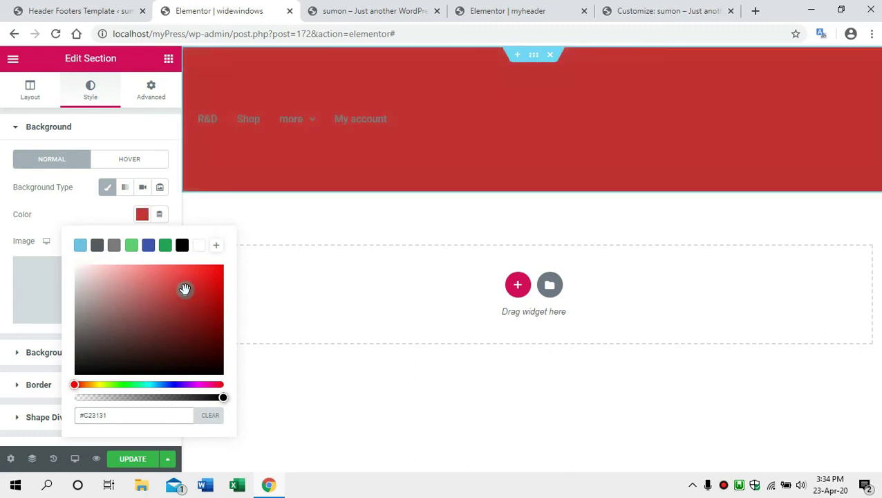
{"action": "left_click", "coordinate": [202, 338]}
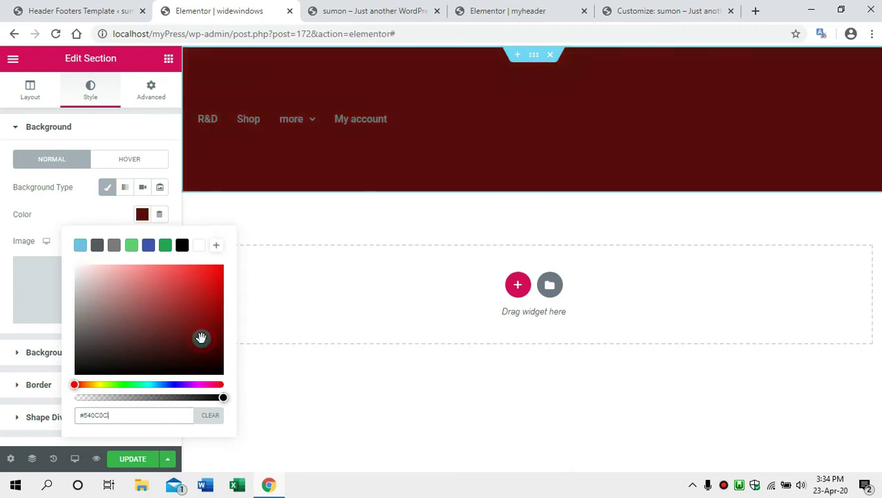
{"action": "left_click", "coordinate": [210, 298]}
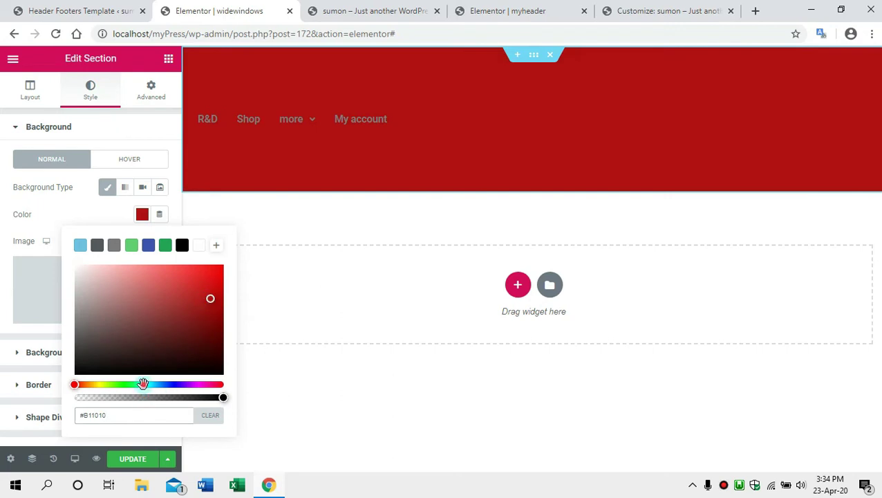
{"action": "left_click", "coordinate": [142, 384]}
{"action": "left_click", "coordinate": [127, 384]}
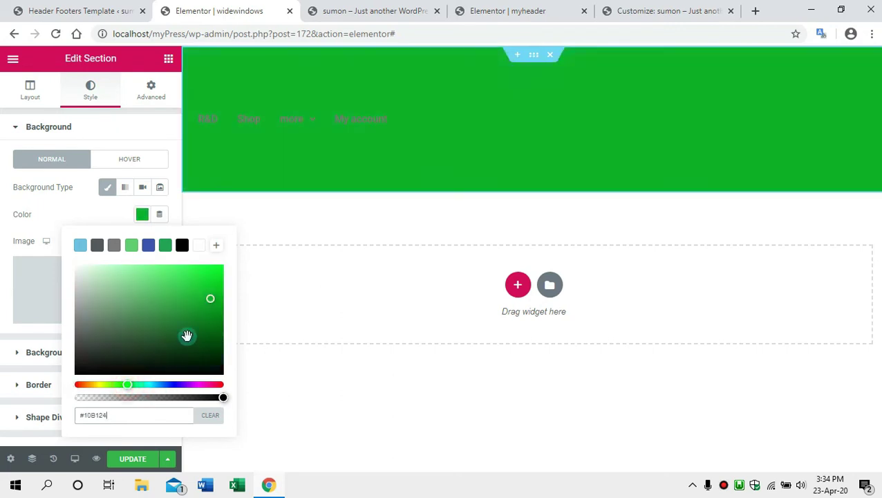
{"action": "left_click", "coordinate": [149, 383]}
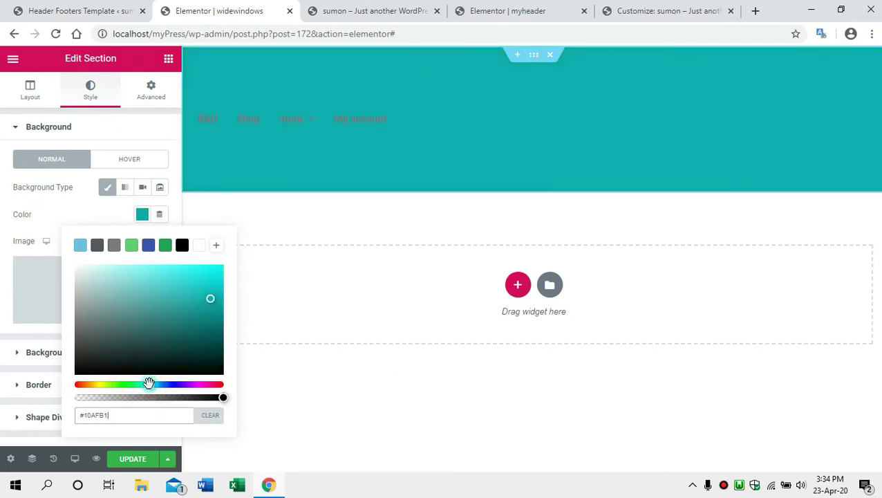
{"action": "left_click_drag", "start_coordinate": [203, 317], "coordinate": [204, 320]}
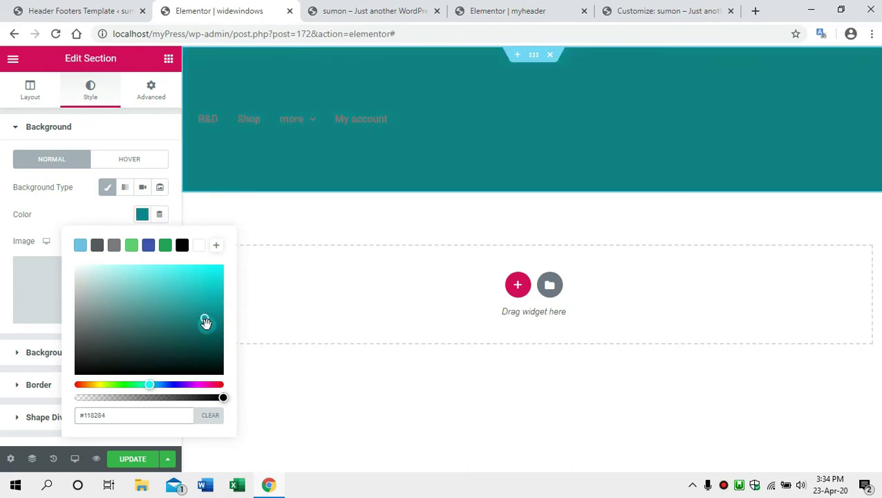
Step: Set the header section's padding to 15 px on all four sides
{"action": "left_click", "coordinate": [152, 101]}
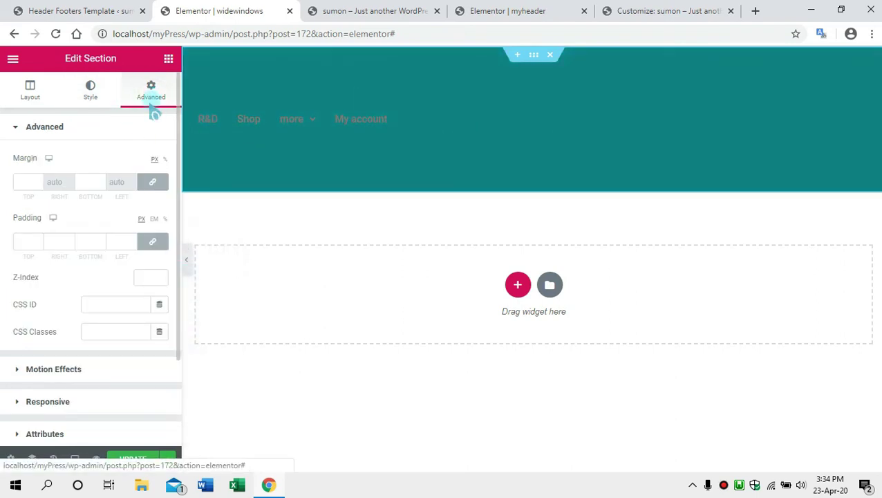
{"action": "left_click", "coordinate": [27, 240]}
{"action": "type", "text": "20"}
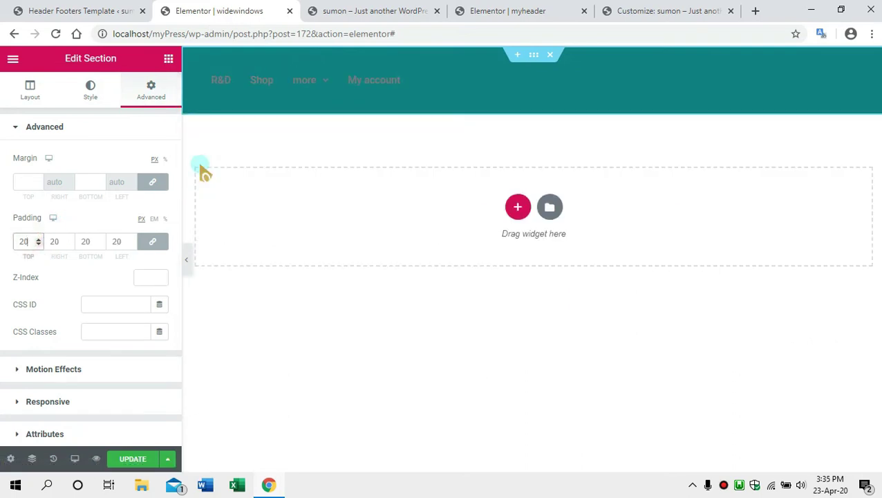
{"action": "key", "text": "BackSpace"}
{"action": "key", "text": "BackSpace"}
{"action": "type", "text": "15"}
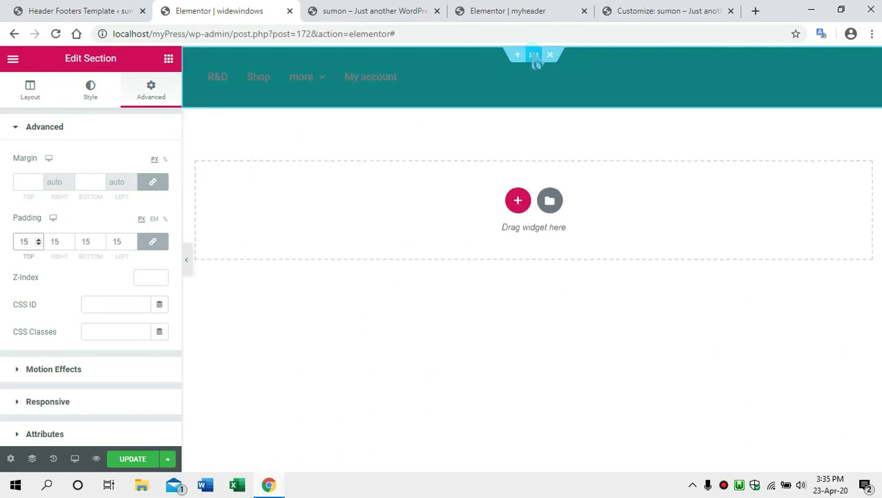
Step: Turn on Stretch Section for the header section and update the template
{"action": "left_click", "coordinate": [12, 60]}
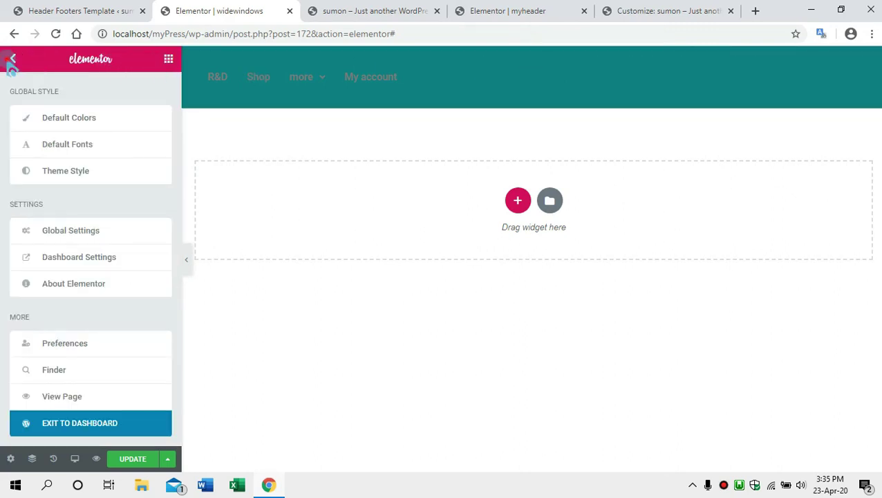
{"action": "left_click", "coordinate": [11, 61]}
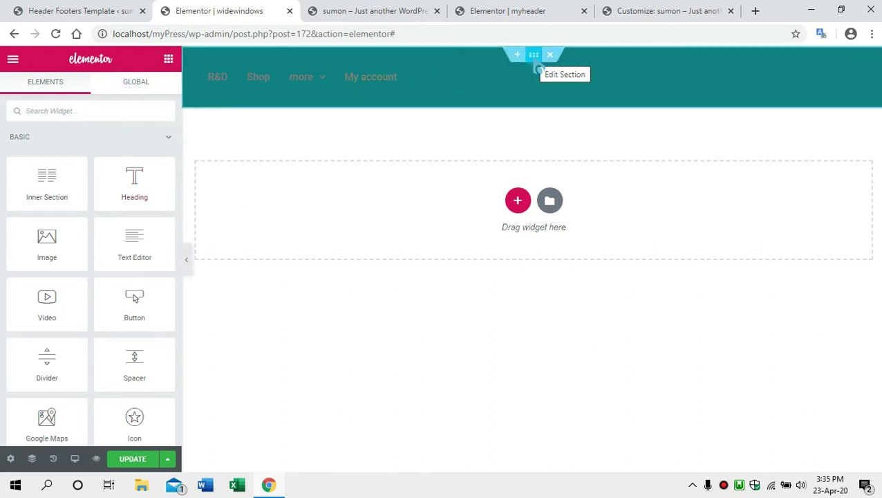
{"action": "left_click", "coordinate": [534, 62]}
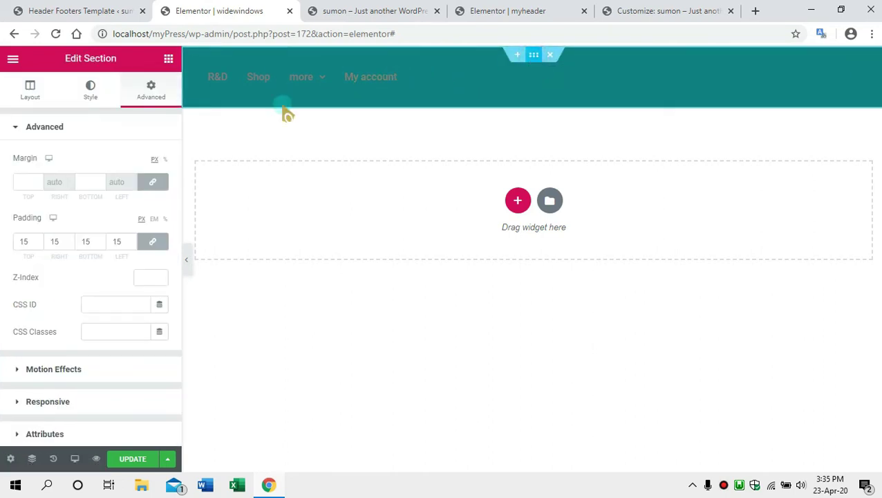
{"action": "left_click", "coordinate": [31, 90]}
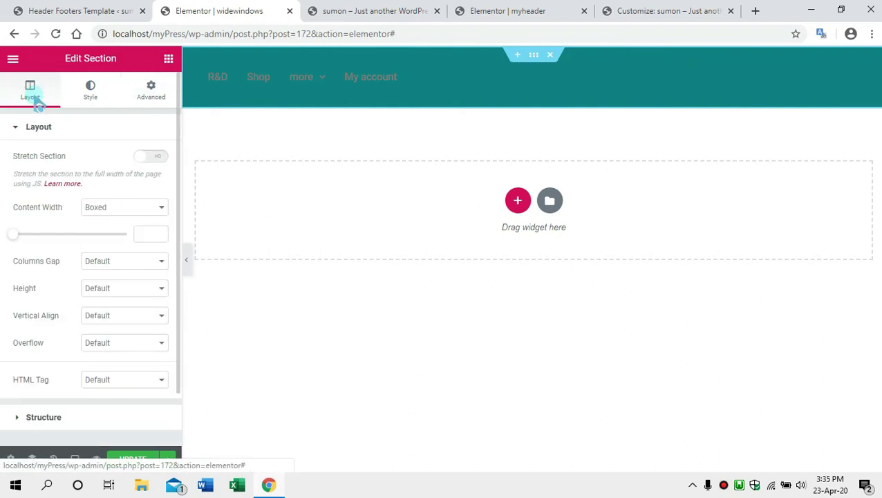
{"action": "left_click", "coordinate": [156, 159]}
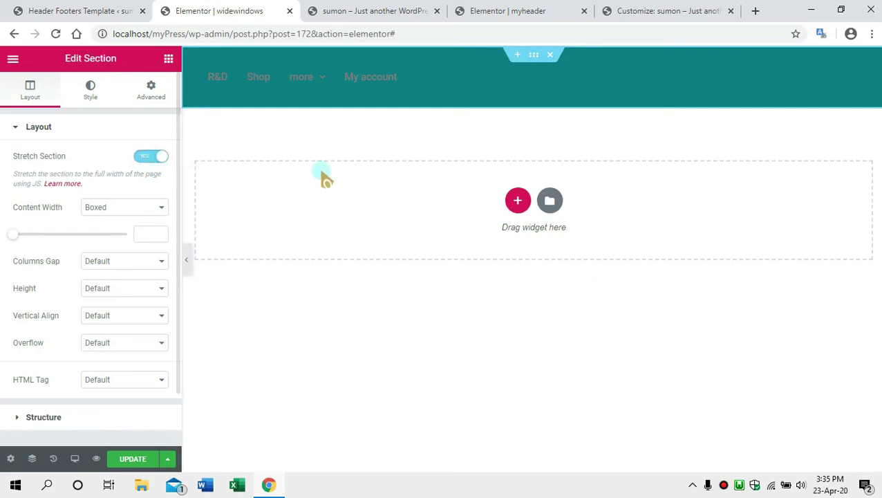
{"action": "left_click", "coordinate": [132, 461]}
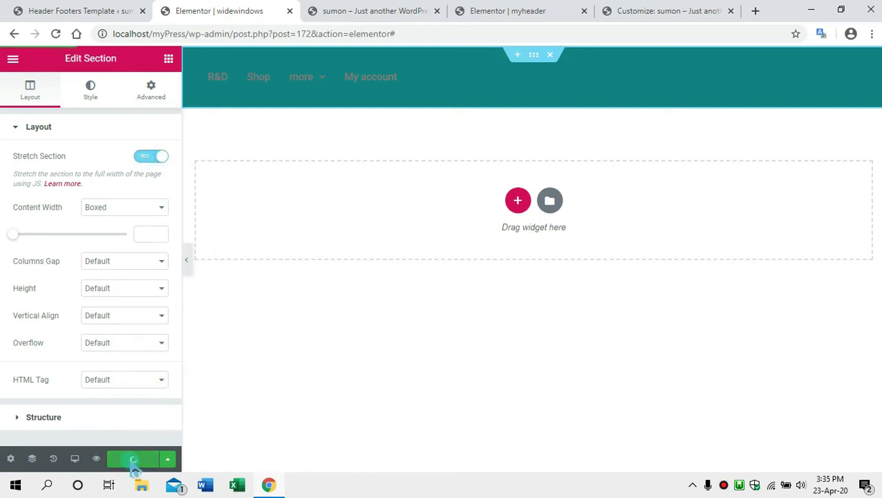
Step: Preview the widewindows header in a new tab and close the old site and myheader editor tabs
{"action": "left_click", "coordinate": [94, 459]}
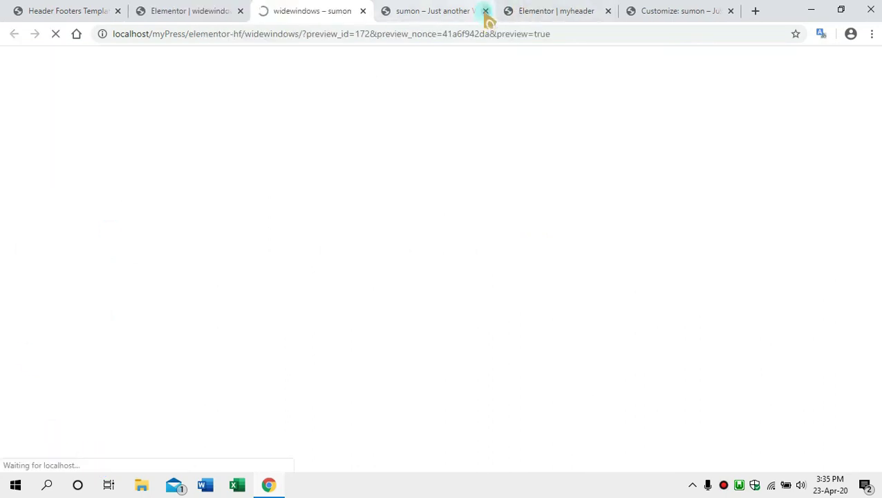
{"action": "left_click", "coordinate": [486, 11]}
{"action": "left_click", "coordinate": [484, 11]}
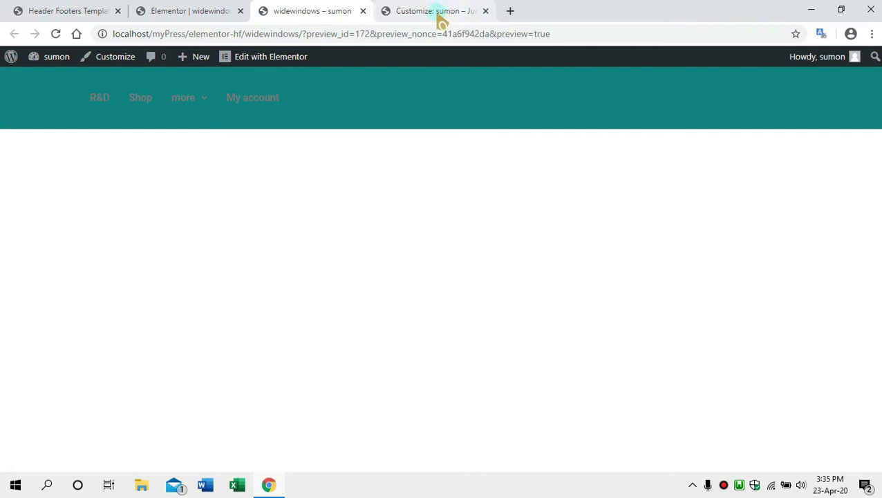
Step: Open the site's front page and examine how the new header behaves along the whole page
{"action": "left_click", "coordinate": [47, 64]}
{"action": "scroll", "coordinate": [394, 207], "scroll_direction": "down", "scroll_amount": 3}
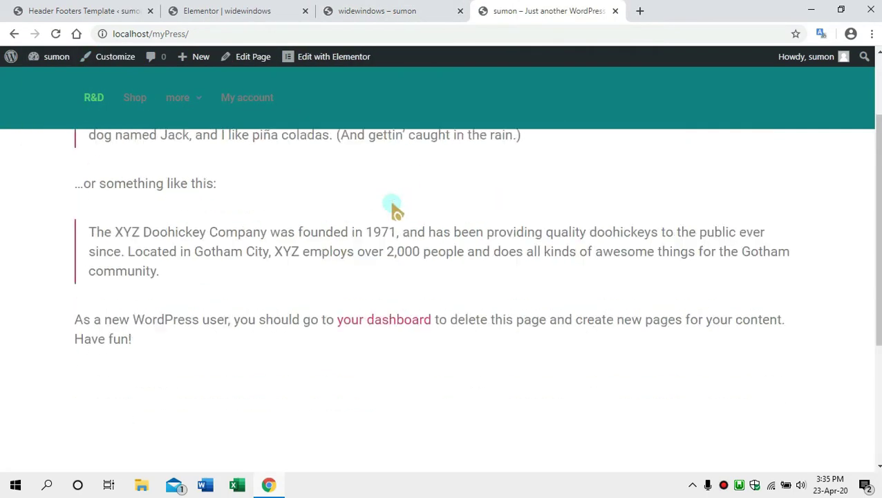
{"action": "scroll", "coordinate": [315, 187], "scroll_direction": "down", "scroll_amount": 3}
{"action": "scroll", "coordinate": [339, 195], "scroll_direction": "up", "scroll_amount": 4}
{"action": "scroll", "coordinate": [347, 193], "scroll_direction": "up", "scroll_amount": 2}
{"action": "scroll", "coordinate": [340, 197], "scroll_direction": "down", "scroll_amount": 4}
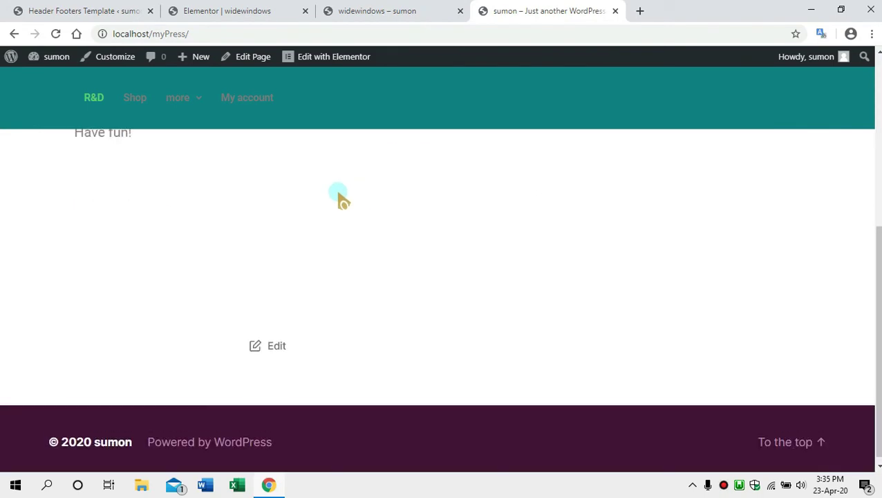
{"action": "scroll", "coordinate": [342, 196], "scroll_direction": "up", "scroll_amount": 4}
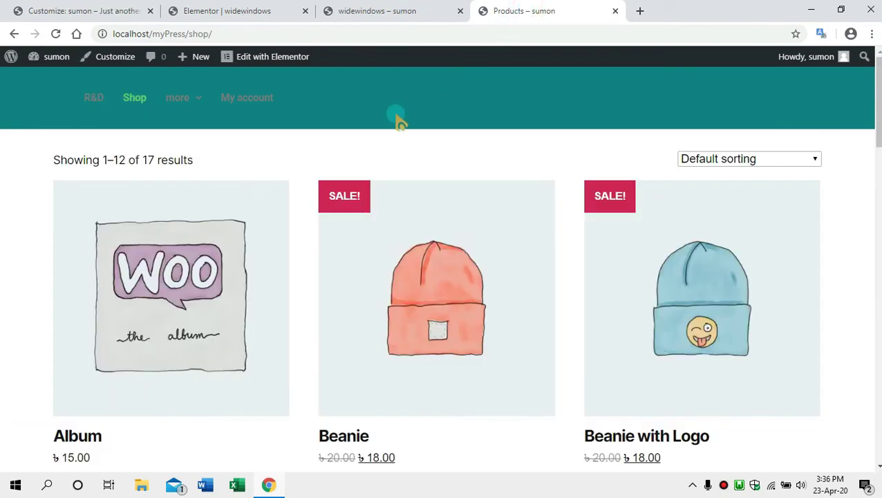
Step: Examine the header on the Shop page while going through the product list
{"action": "scroll", "coordinate": [391, 138], "scroll_direction": "down", "scroll_amount": 4}
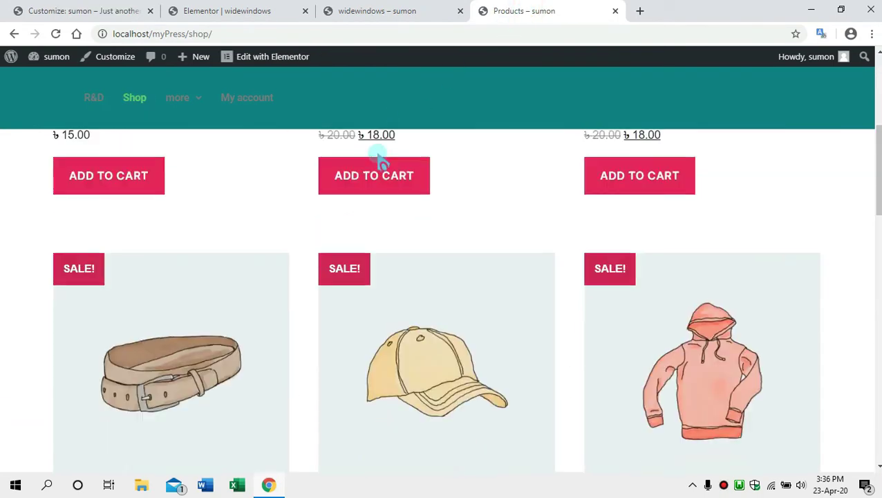
{"action": "scroll", "coordinate": [380, 154], "scroll_direction": "up", "scroll_amount": 4}
{"action": "scroll", "coordinate": [374, 141], "scroll_direction": "down", "scroll_amount": 8}
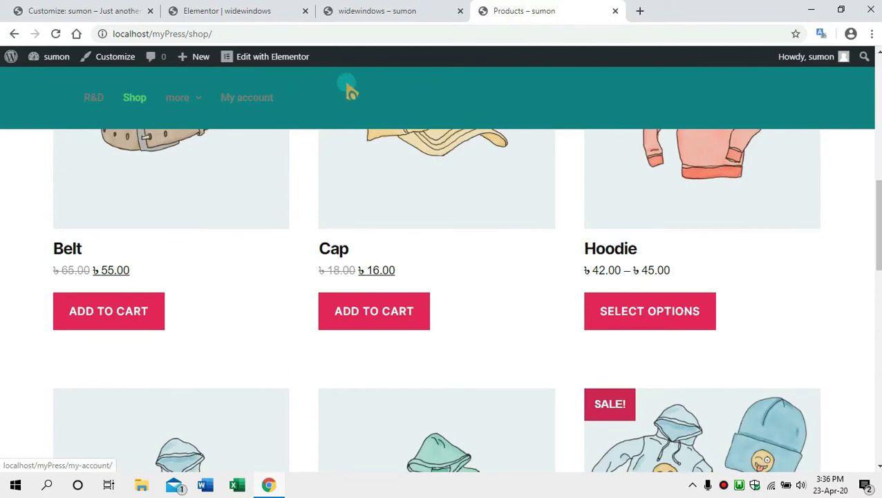
{"action": "scroll", "coordinate": [377, 121], "scroll_direction": "down", "scroll_amount": 4}
{"action": "scroll", "coordinate": [131, 102], "scroll_direction": "up", "scroll_amount": 4}
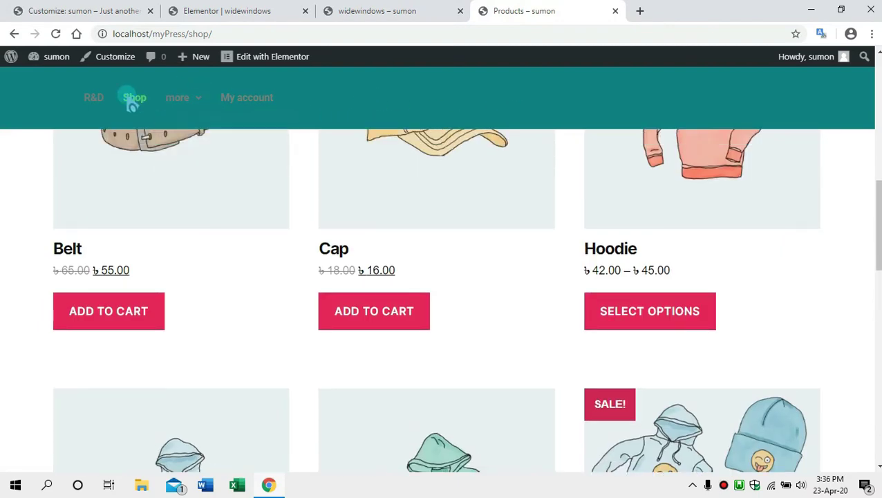
Step: Go to the R&D page from the header menu and check the header from the page's start to its footer
{"action": "left_click", "coordinate": [104, 99]}
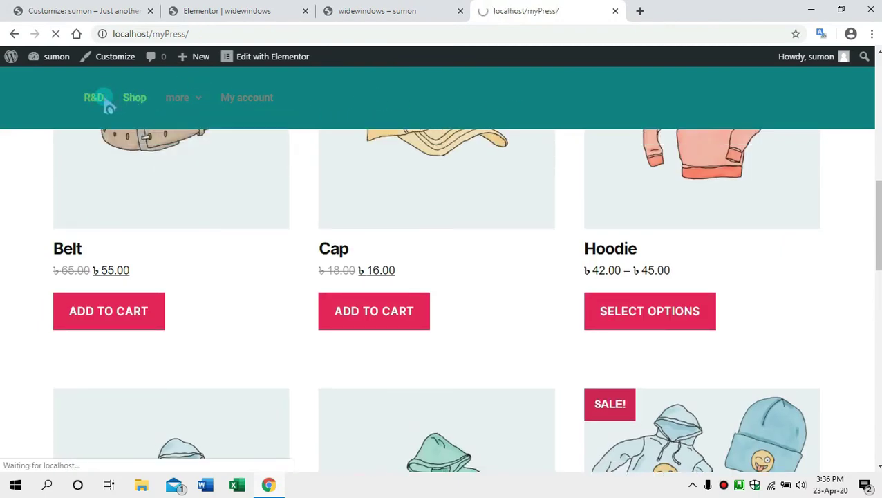
{"action": "scroll", "coordinate": [560, 190], "scroll_direction": "down", "scroll_amount": 5}
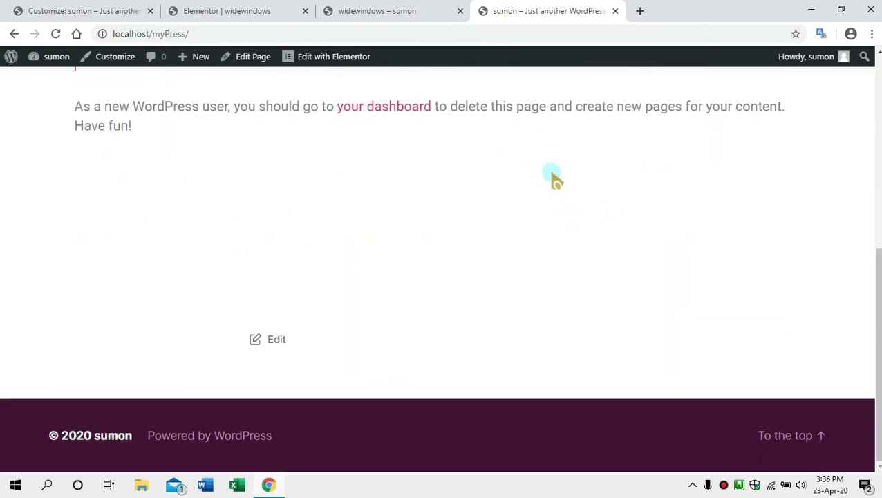
{"action": "scroll", "coordinate": [546, 181], "scroll_direction": "up", "scroll_amount": 5}
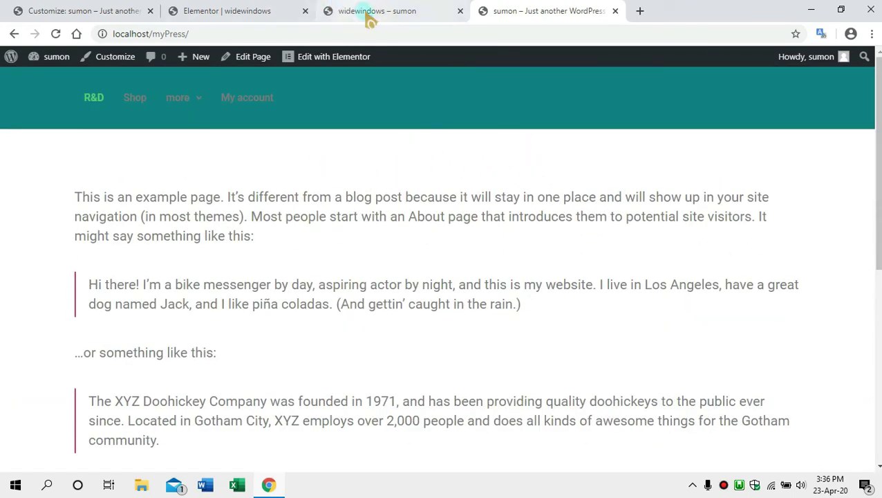
Step: Switch to the widewindows header editor, open the navigation menu widget for editing and choose the desmy menu
{"action": "left_click", "coordinate": [246, 16]}
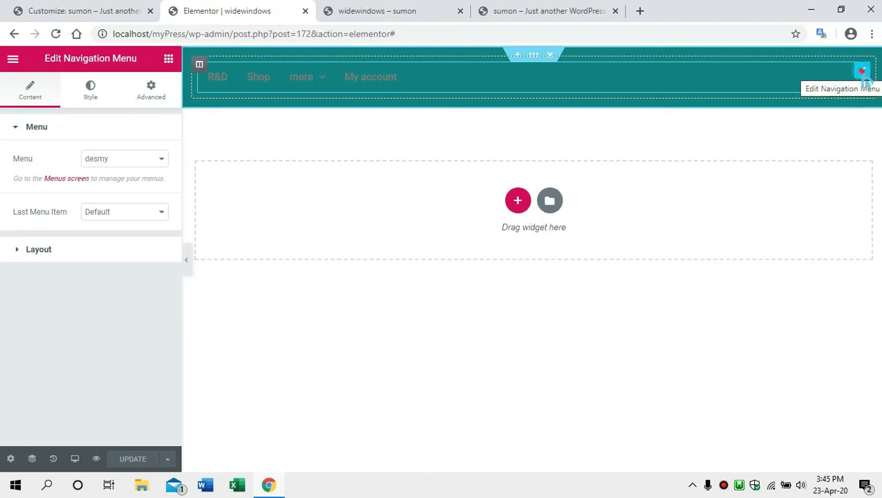
{"action": "left_click", "coordinate": [862, 73]}
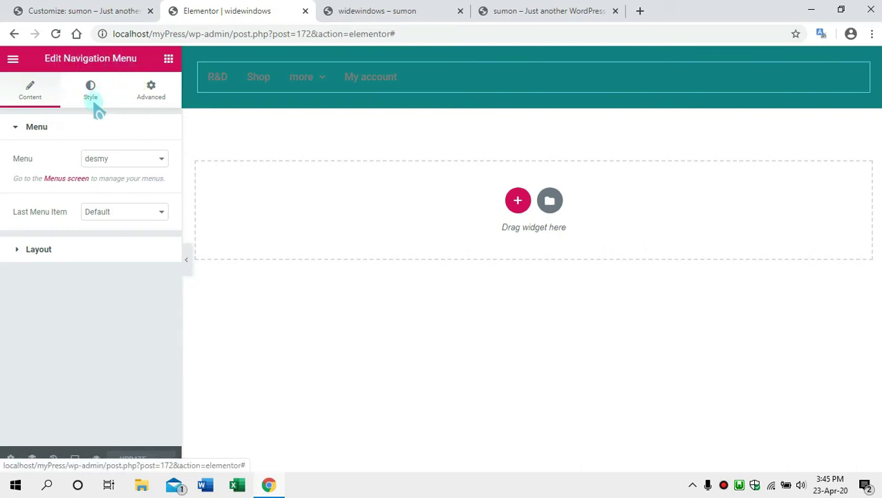
{"action": "left_click", "coordinate": [109, 159]}
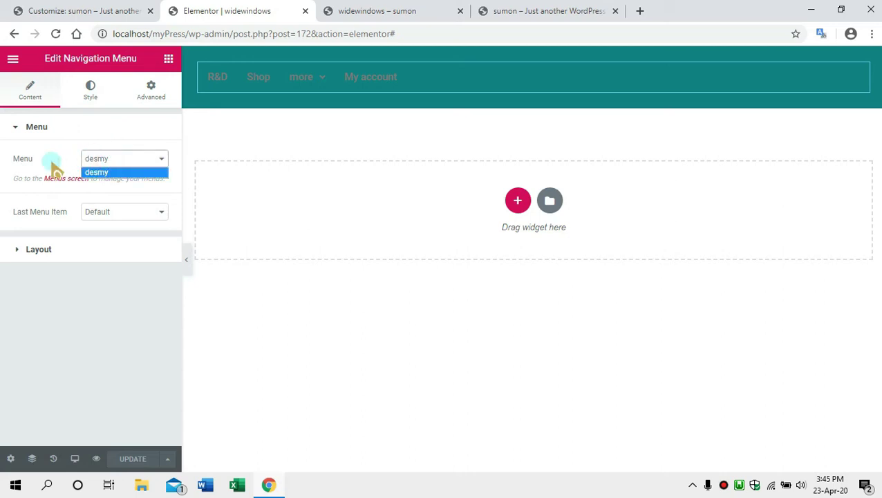
{"action": "left_click", "coordinate": [116, 170]}
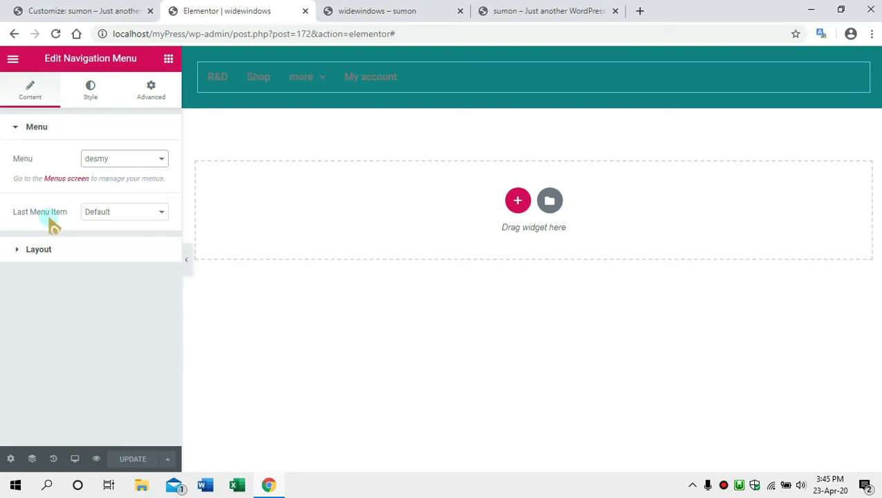
Step: Try the Button style for the last menu item and set it back to Default
{"action": "left_click", "coordinate": [125, 209]}
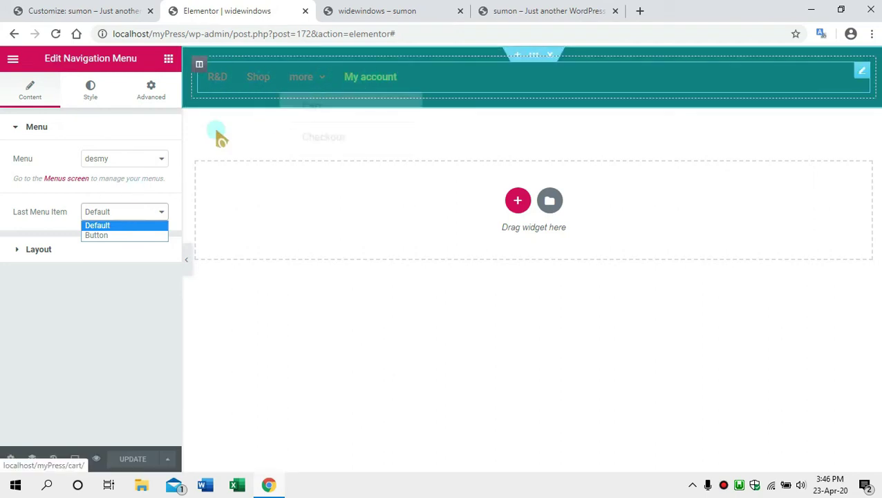
{"action": "left_click", "coordinate": [122, 236]}
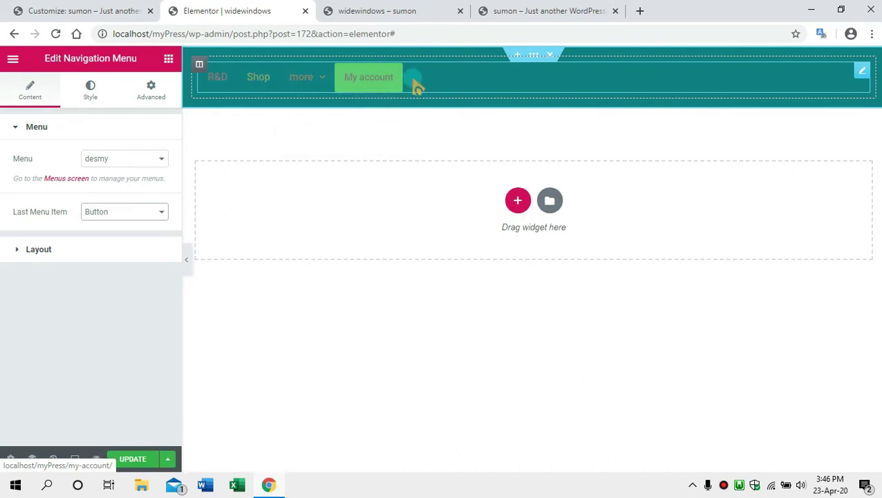
{"action": "left_click", "coordinate": [128, 211]}
{"action": "left_click", "coordinate": [121, 224]}
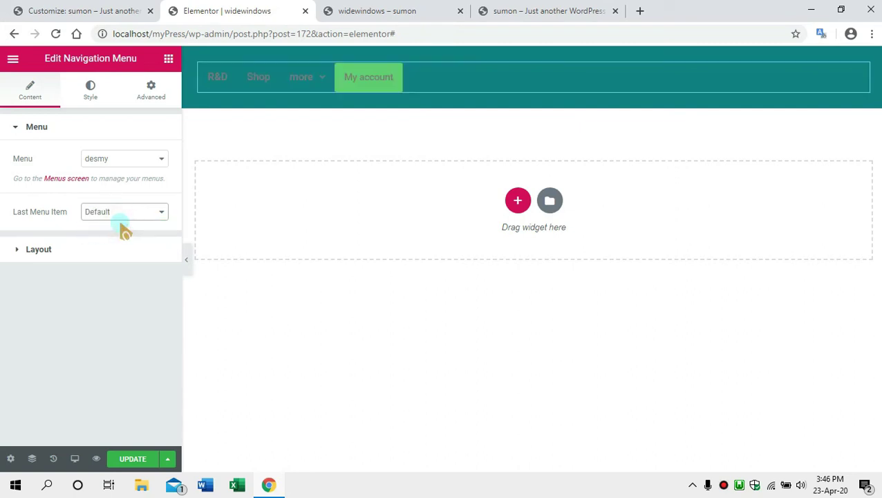
Step: Set the horizontal navigation menu's alignment to the right of the header and check its submenu arrow
{"action": "left_click", "coordinate": [99, 253]}
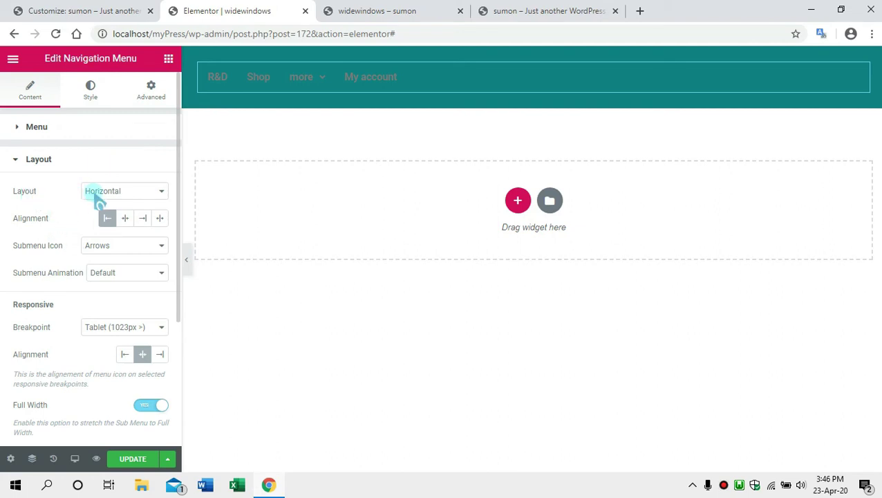
{"action": "left_click", "coordinate": [143, 217]}
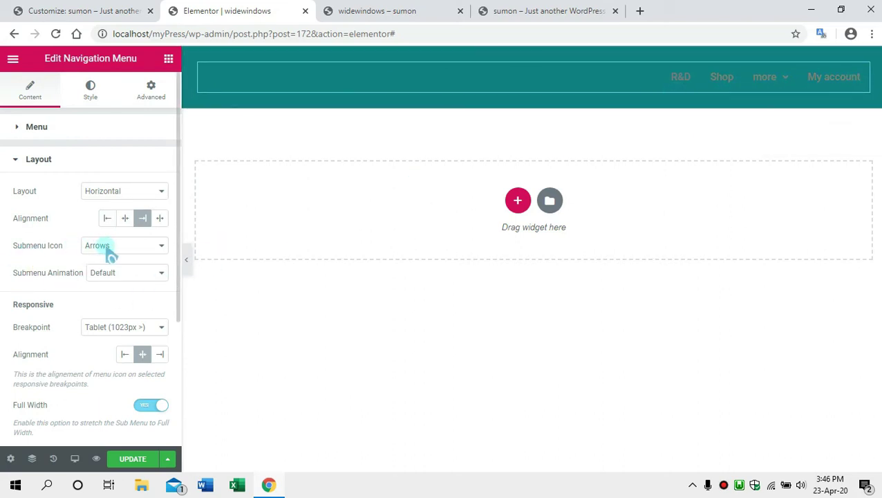
{"action": "mouse_move", "coordinate": [779, 84]}
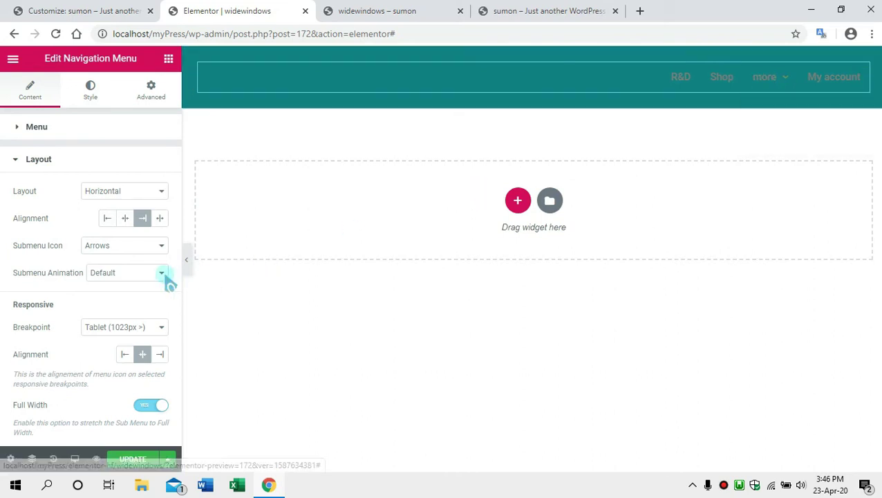
Step: Set the submenu icon to Plus Sign and the submenu animation to Slide Up, checking both on the more item
{"action": "left_click", "coordinate": [122, 246]}
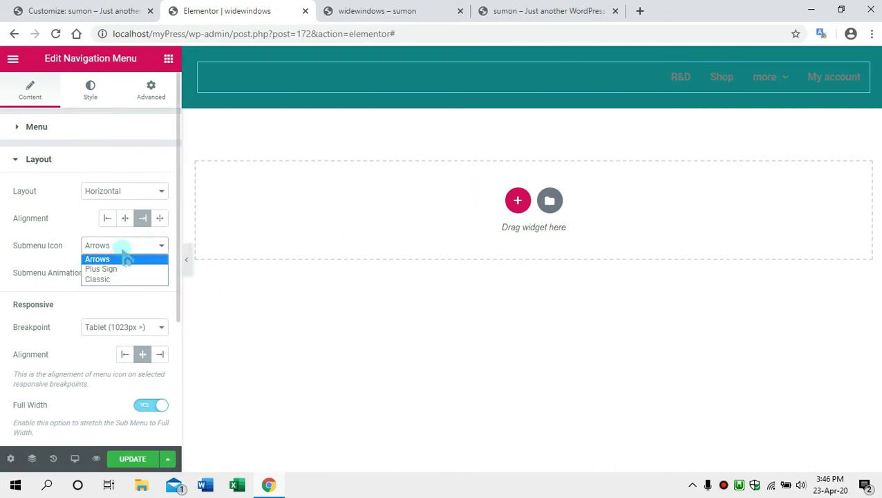
{"action": "left_click", "coordinate": [117, 269]}
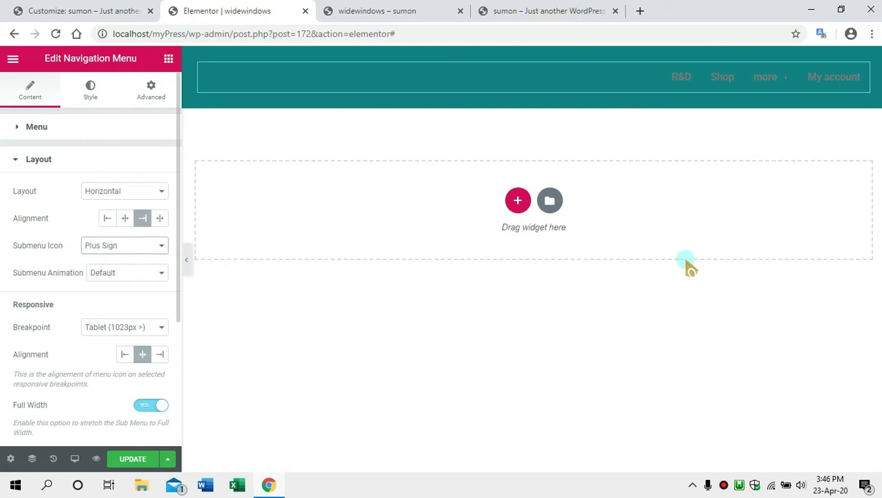
{"action": "mouse_move", "coordinate": [783, 82]}
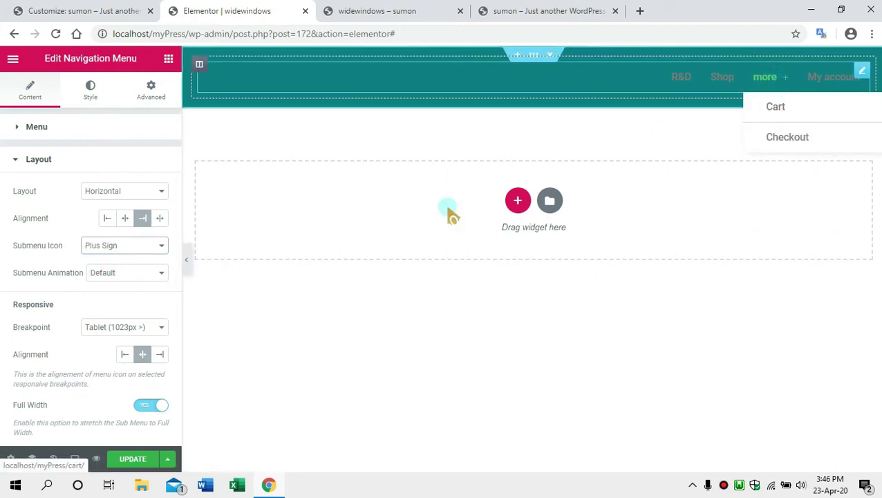
{"action": "left_click", "coordinate": [107, 280]}
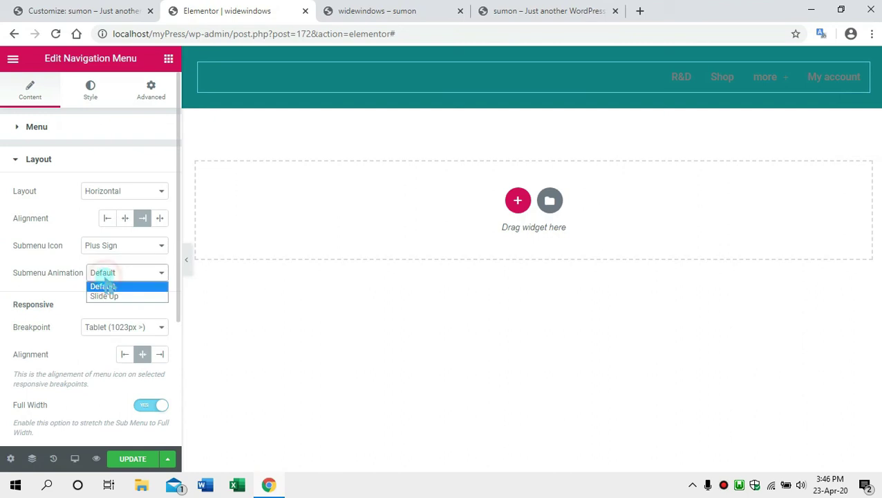
{"action": "left_click", "coordinate": [105, 299]}
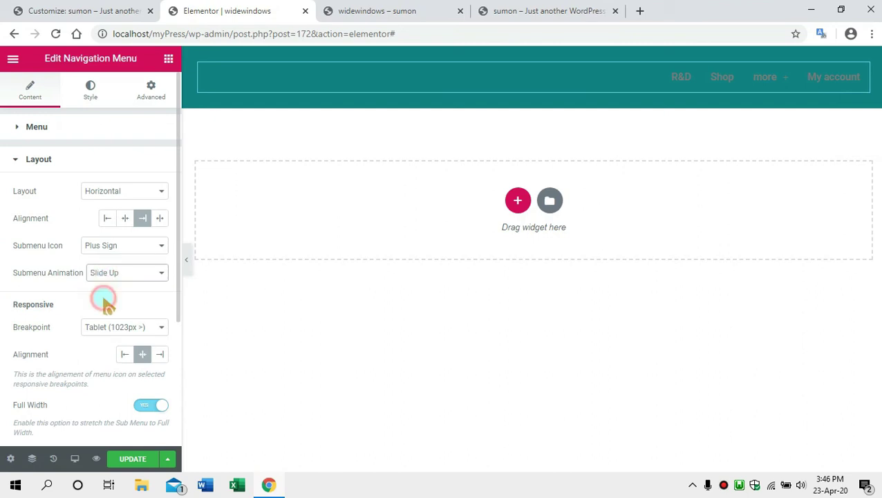
{"action": "mouse_move", "coordinate": [779, 78]}
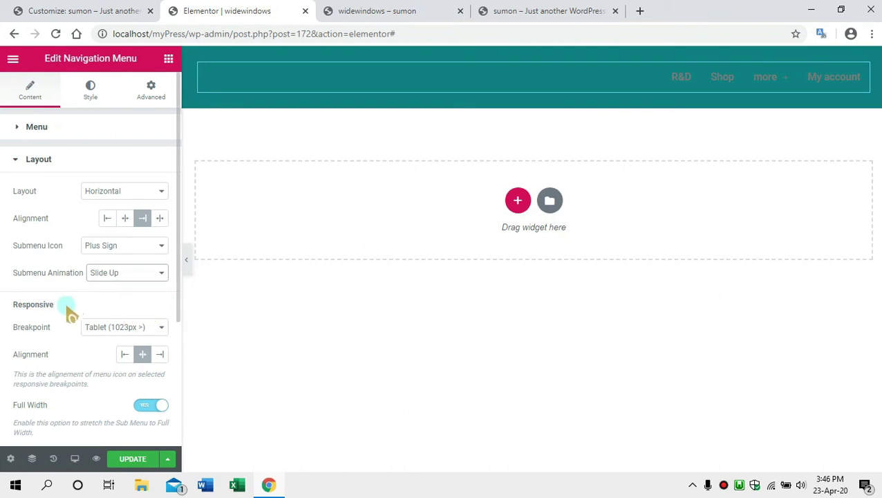
Step: Set the navigation menu's responsive breakpoint to Mobile (767px >) and compare the header in the mobile and desktop previews
{"action": "scroll", "coordinate": [52, 317], "scroll_direction": "down", "scroll_amount": 1}
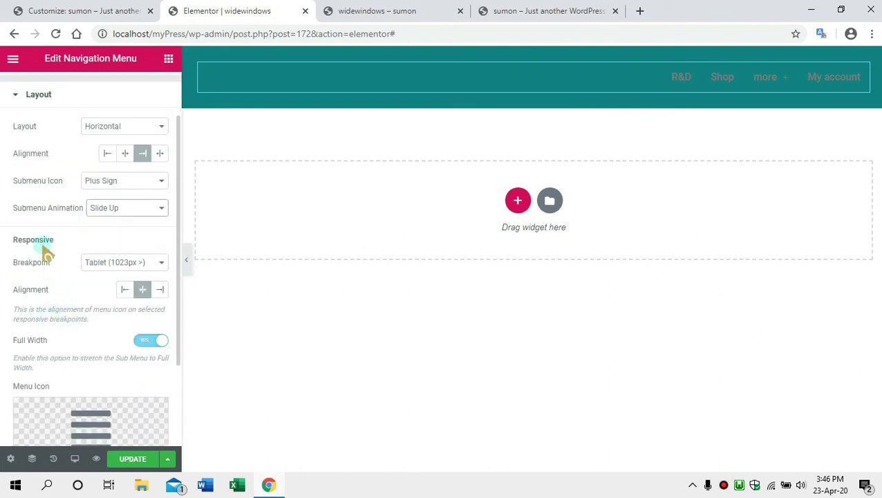
{"action": "left_click", "coordinate": [100, 266]}
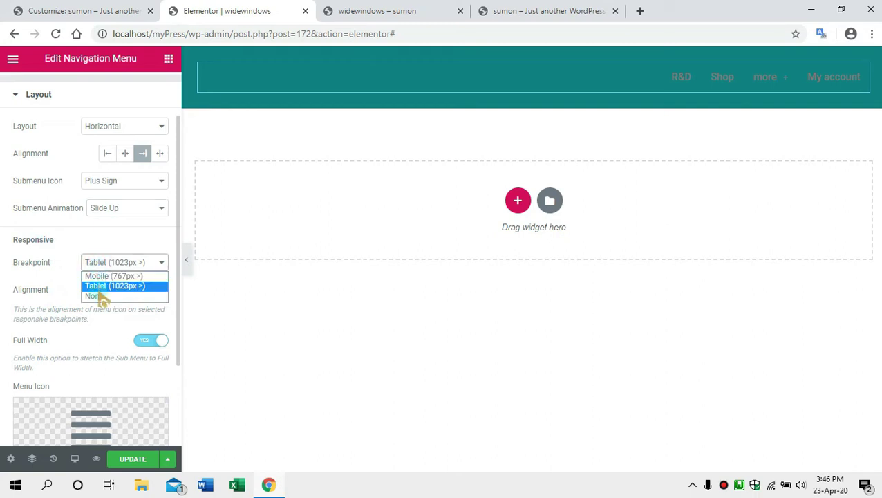
{"action": "left_click", "coordinate": [104, 275]}
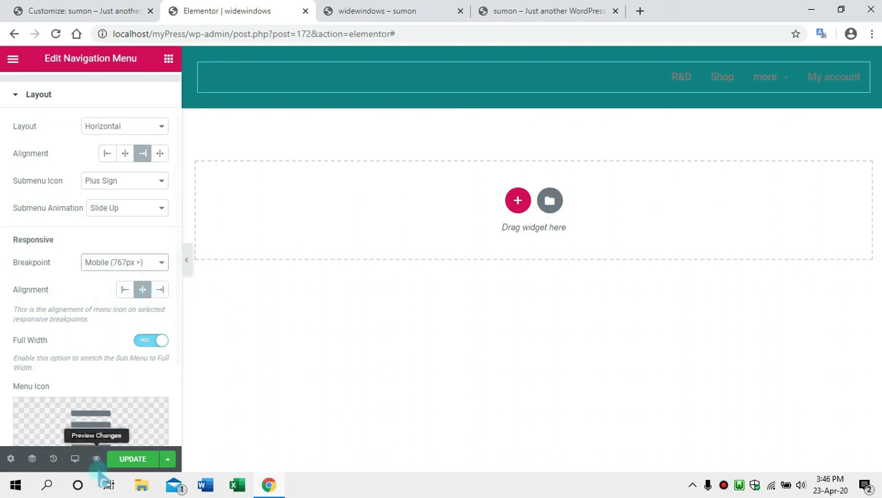
{"action": "left_click", "coordinate": [74, 458]}
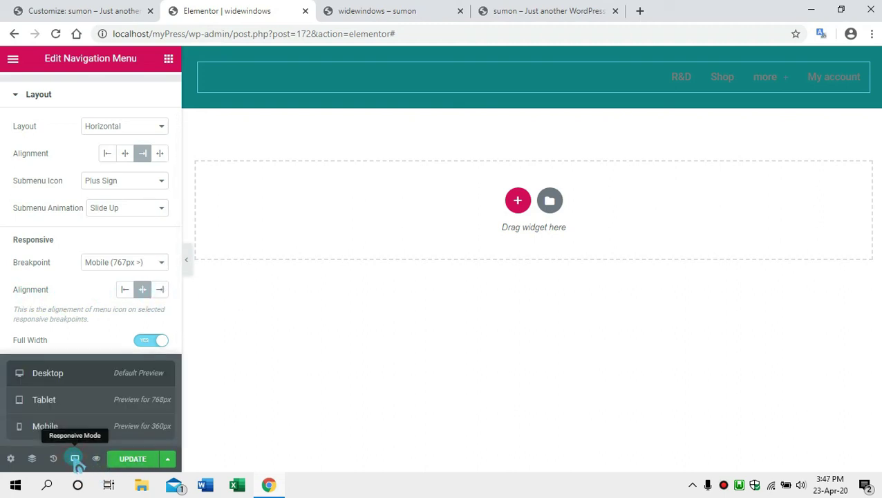
{"action": "left_click", "coordinate": [63, 430]}
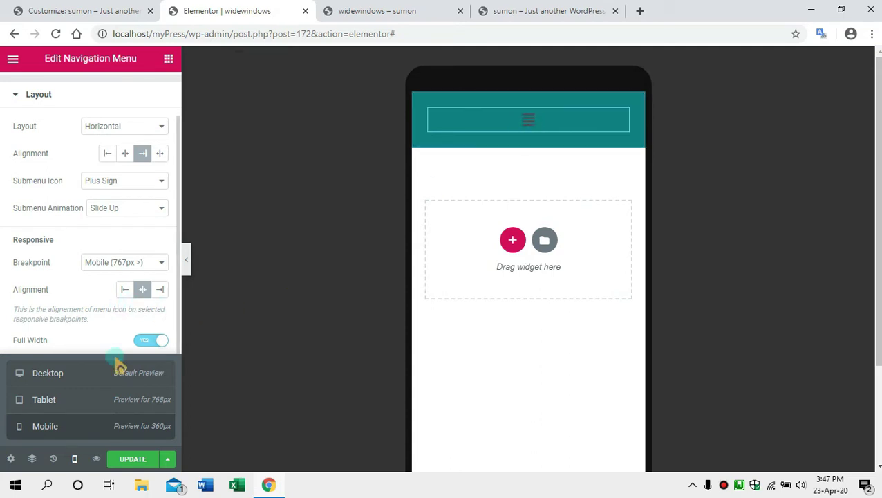
{"action": "left_click", "coordinate": [71, 376]}
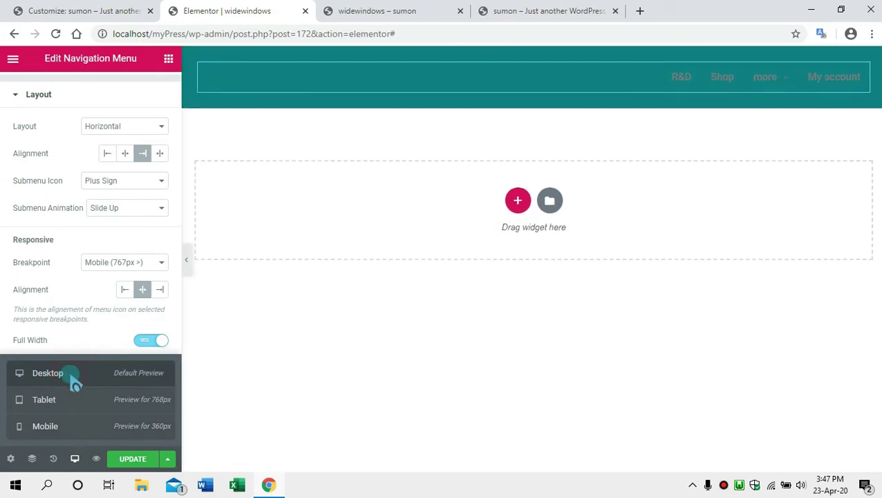
Step: Align the responsive menu icon to the right in the mobile preview and update the header
{"action": "left_click", "coordinate": [76, 429]}
{"action": "left_click", "coordinate": [160, 291]}
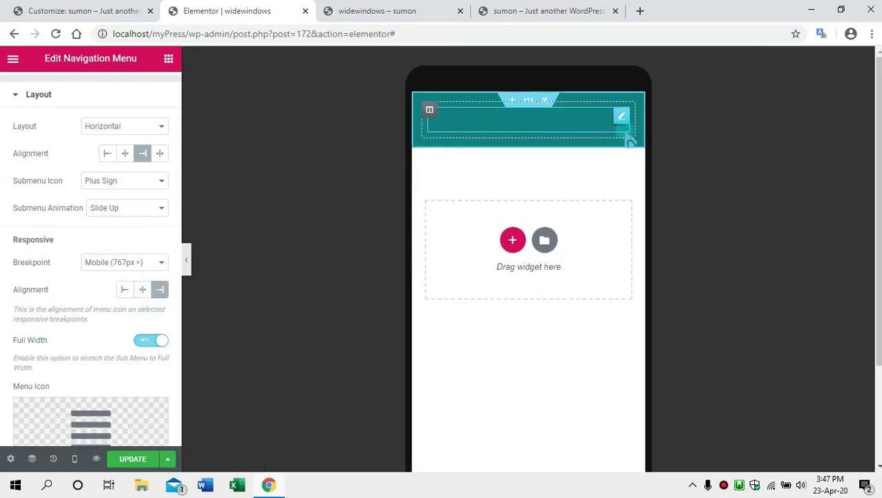
{"action": "scroll", "coordinate": [104, 308], "scroll_direction": "down", "scroll_amount": 3}
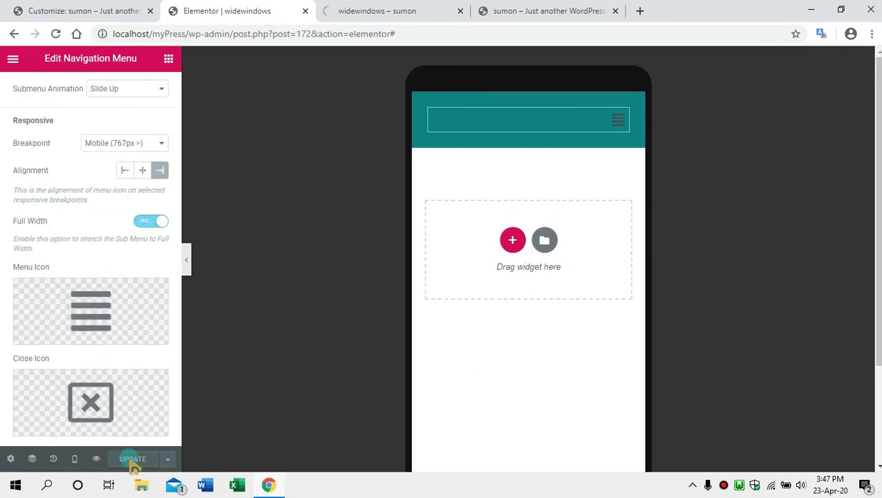
Step: Return to the desktop preview and set the main menu's link hover effect to Text
{"action": "left_click", "coordinate": [76, 459]}
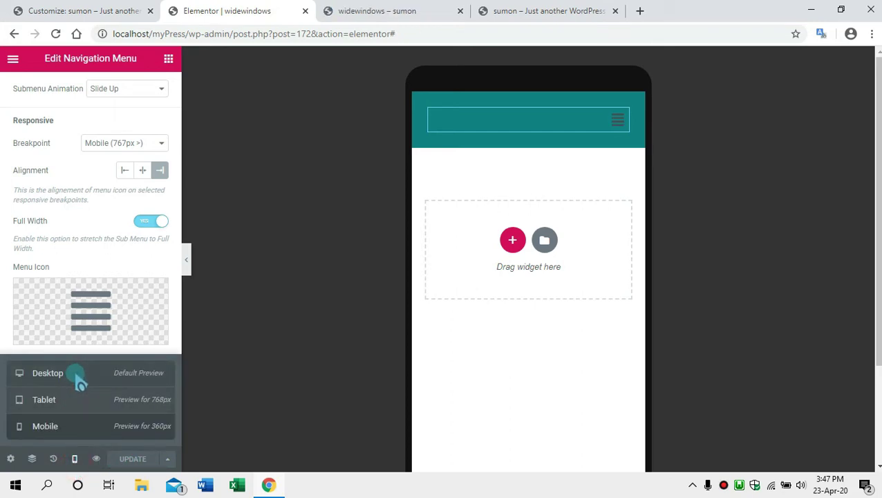
{"action": "left_click", "coordinate": [74, 375]}
{"action": "scroll", "coordinate": [109, 257], "scroll_direction": "up", "scroll_amount": 5}
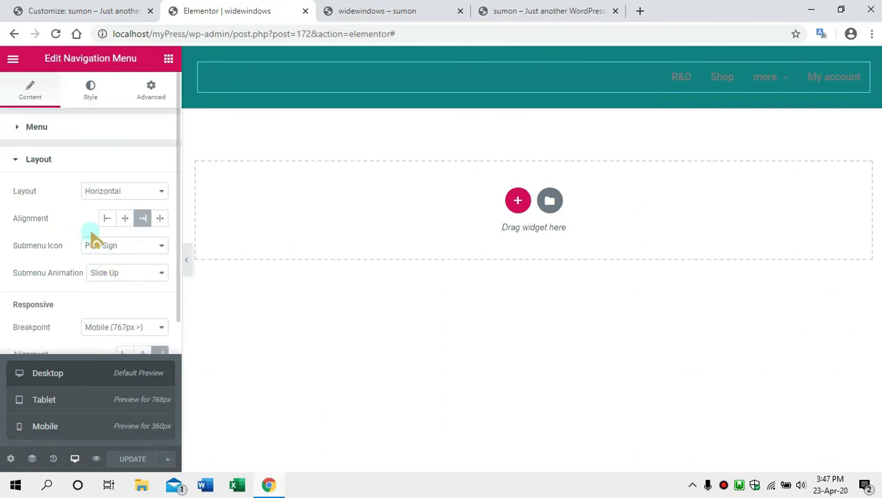
{"action": "left_click", "coordinate": [69, 129]}
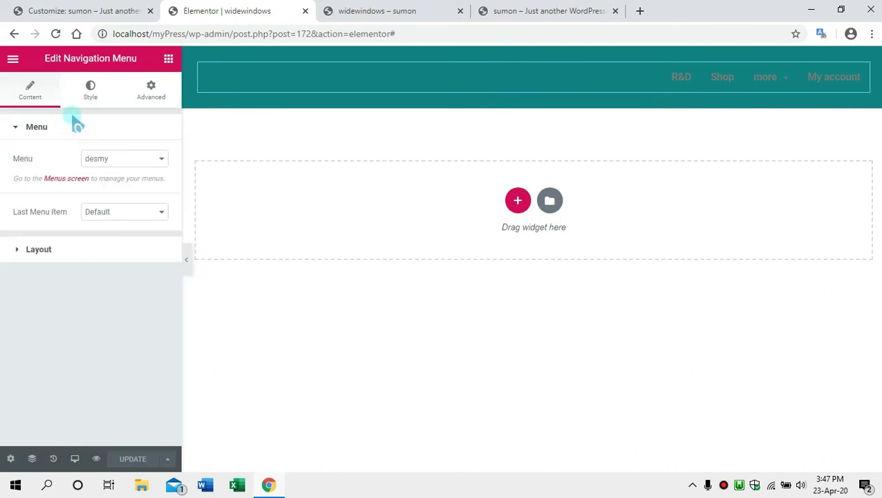
{"action": "left_click", "coordinate": [88, 95]}
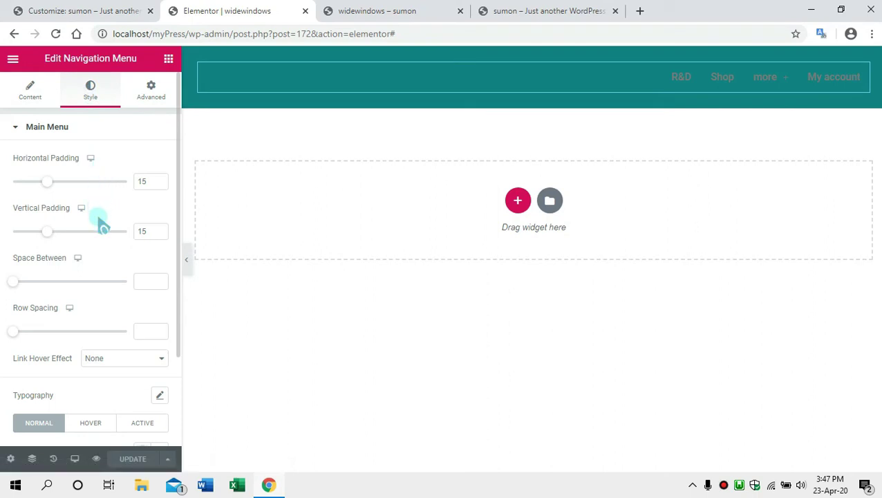
{"action": "scroll", "coordinate": [100, 232], "scroll_direction": "down", "scroll_amount": 2}
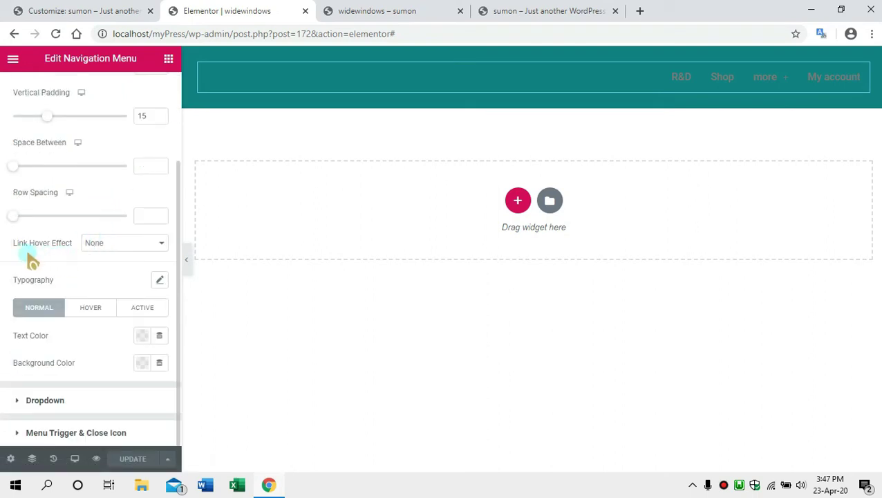
{"action": "left_click", "coordinate": [108, 242]}
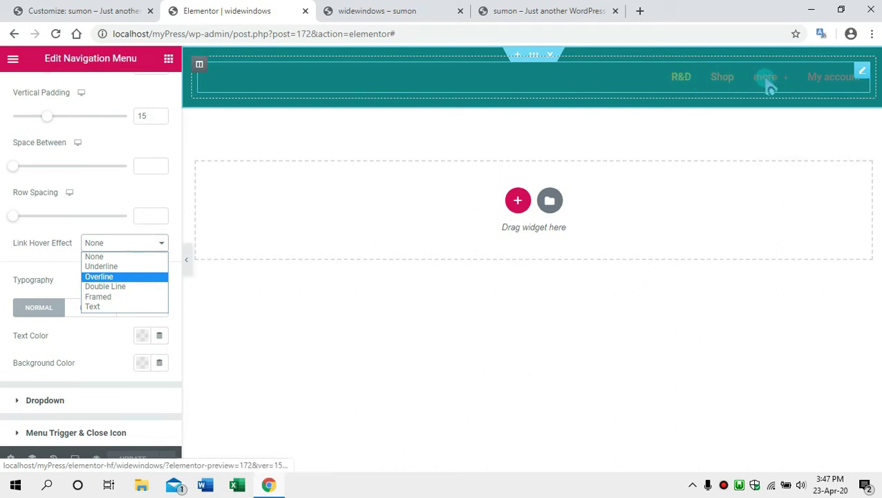
{"action": "left_click", "coordinate": [114, 309]}
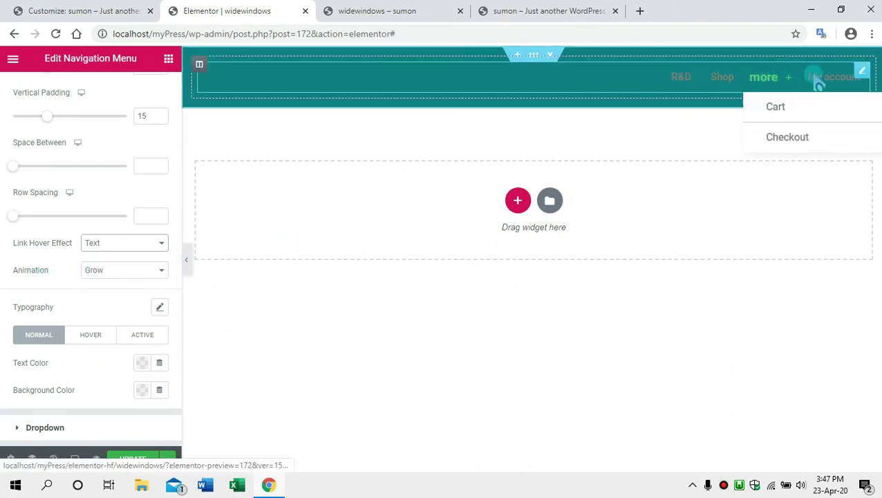
Step: Try the Shrink animation for the link hover effect and change the animation to Skew
{"action": "left_click", "coordinate": [116, 276]}
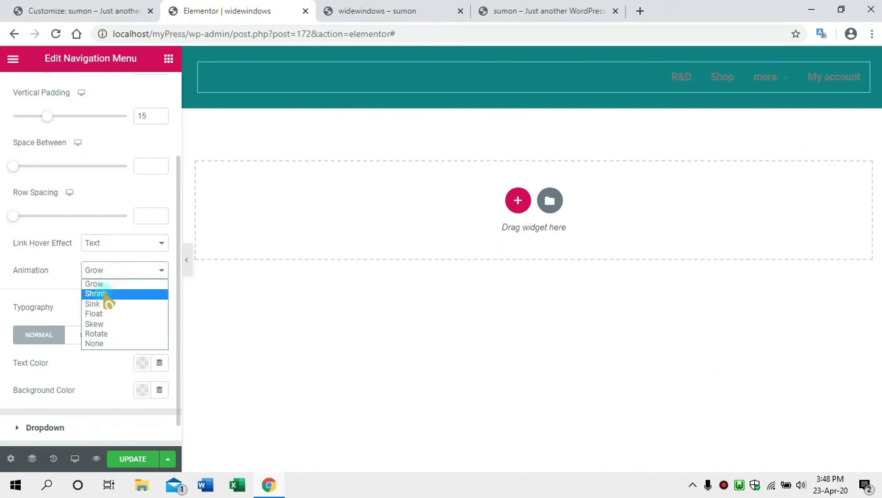
{"action": "left_click", "coordinate": [97, 294]}
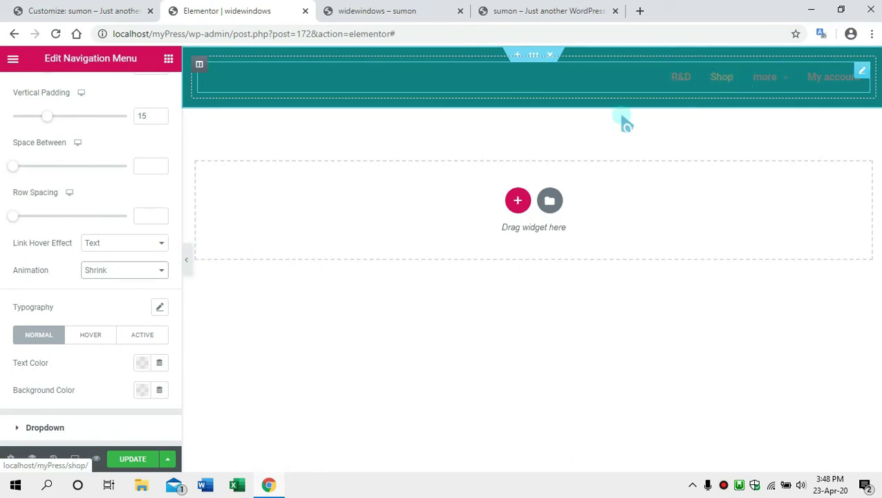
{"action": "left_click", "coordinate": [114, 270]}
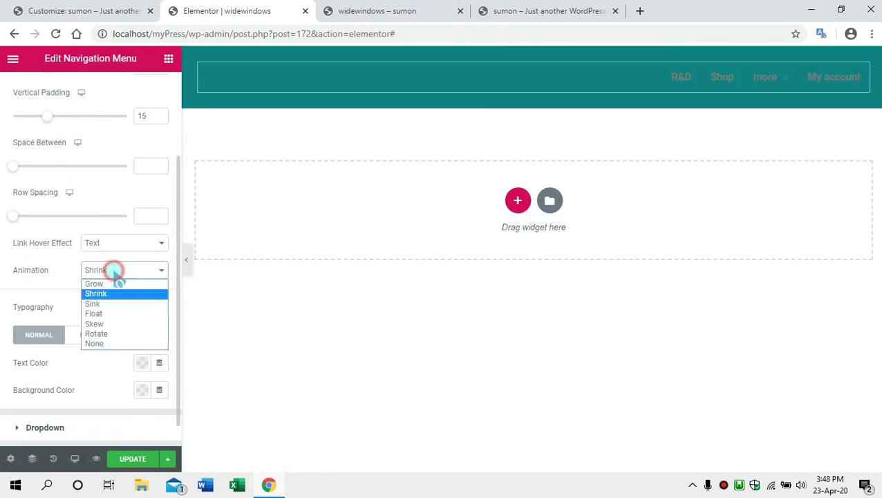
{"action": "left_click", "coordinate": [95, 323]}
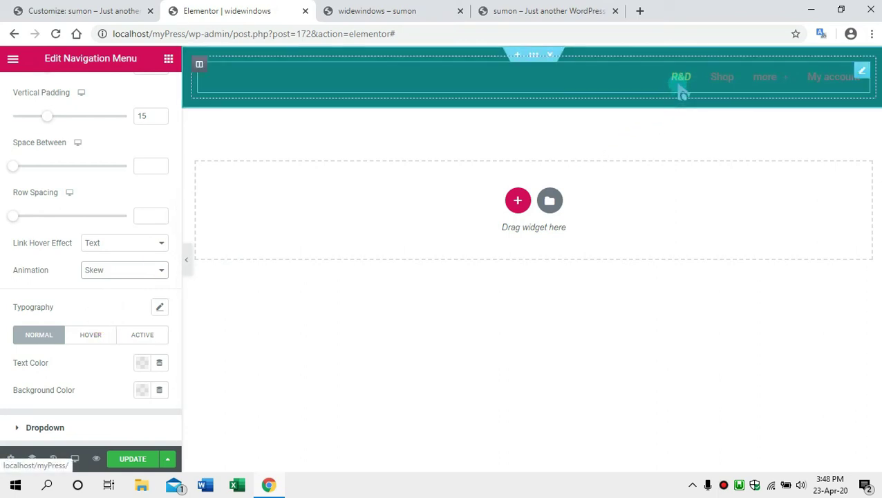
Step: Try the Float animation for the link hover effect and set the animation back to Skew
{"action": "mouse_move", "coordinate": [766, 81]}
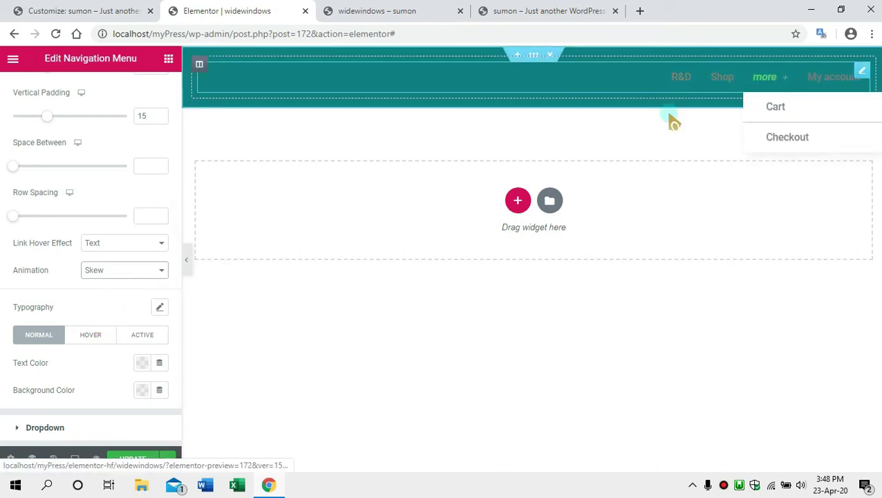
{"action": "left_click", "coordinate": [122, 270]}
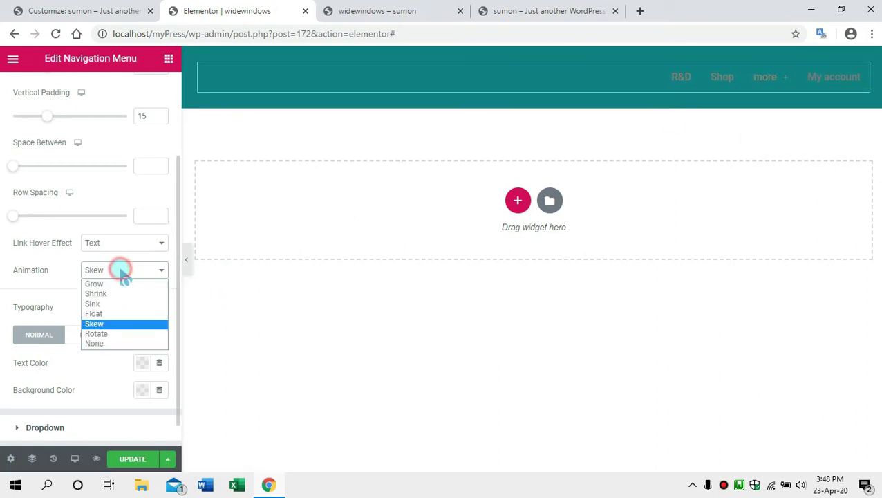
{"action": "left_click", "coordinate": [108, 314]}
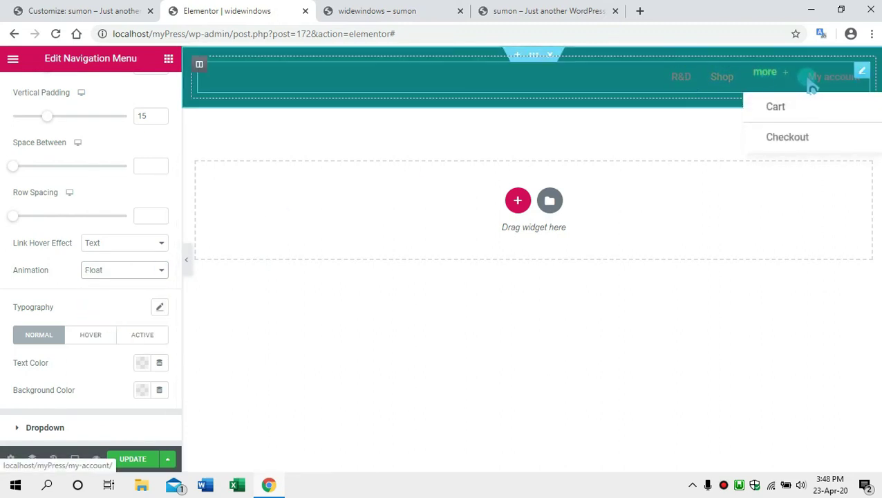
{"action": "left_click", "coordinate": [114, 270]}
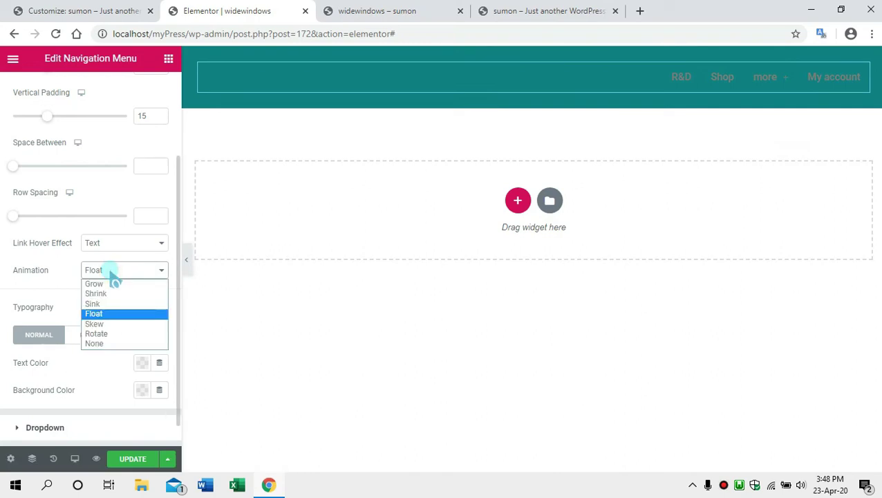
{"action": "left_click", "coordinate": [102, 323]}
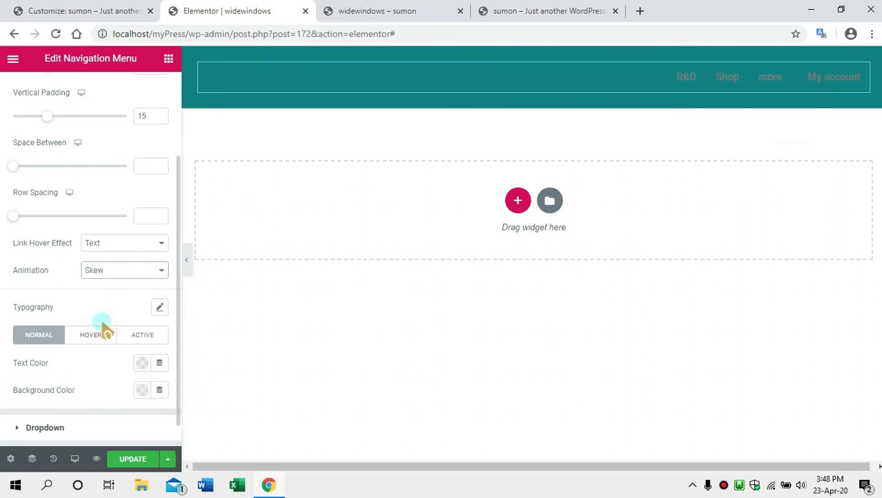
Step: Set the main menu's normal text color to off-white #ECE4E4
{"action": "scroll", "coordinate": [65, 332], "scroll_direction": "down", "scroll_amount": 1}
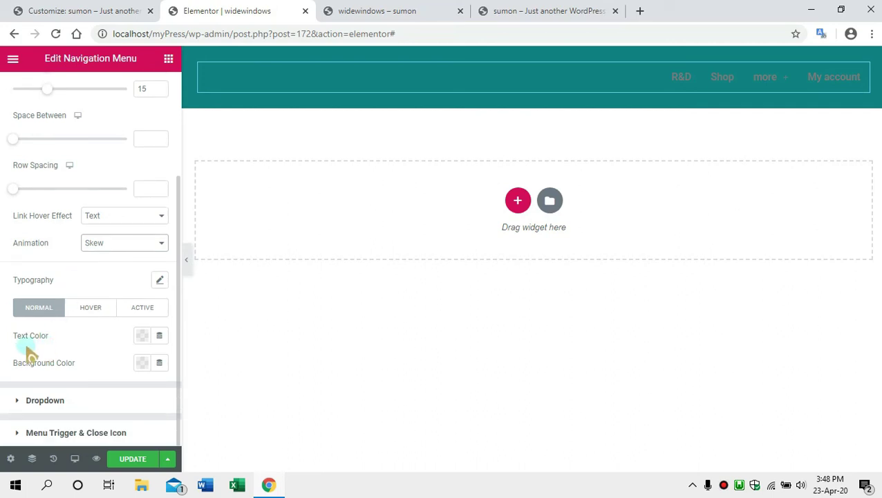
{"action": "left_click", "coordinate": [144, 337]}
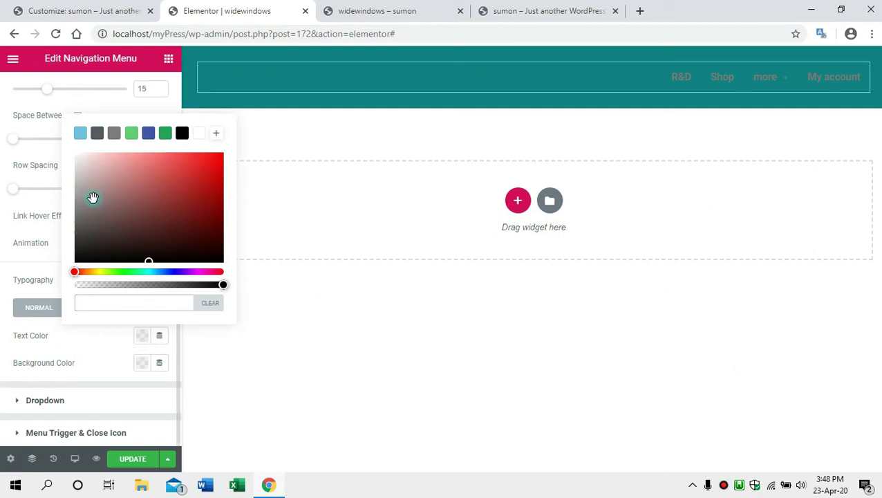
{"action": "left_click", "coordinate": [80, 158]}
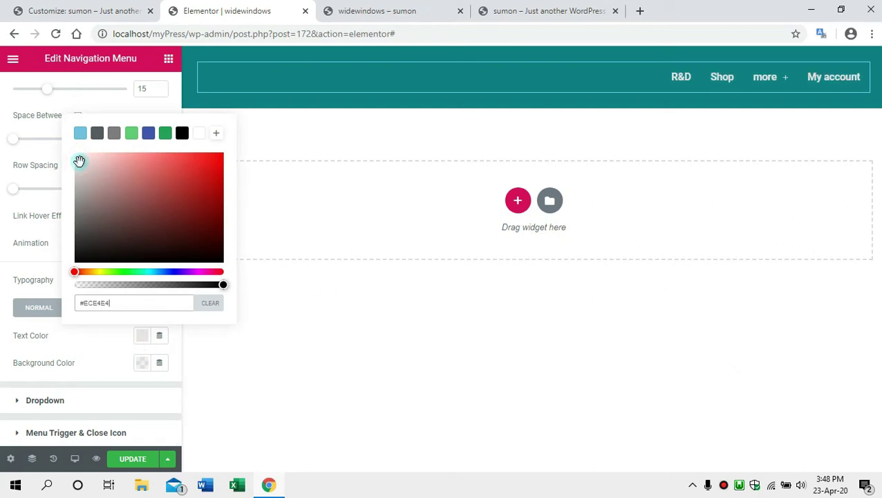
{"action": "left_click", "coordinate": [84, 344]}
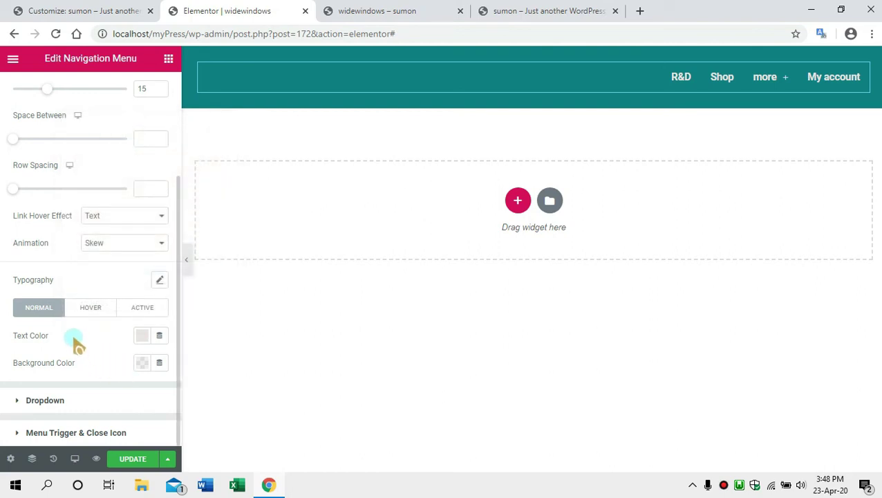
Step: Set the main menu's hover text color to the yellow-orange #FAC734
{"action": "left_click", "coordinate": [89, 308]}
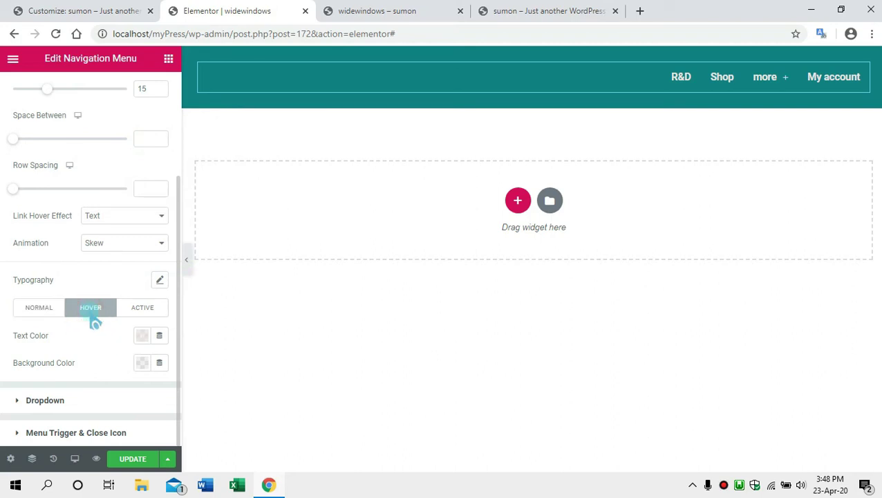
{"action": "left_click", "coordinate": [142, 336]}
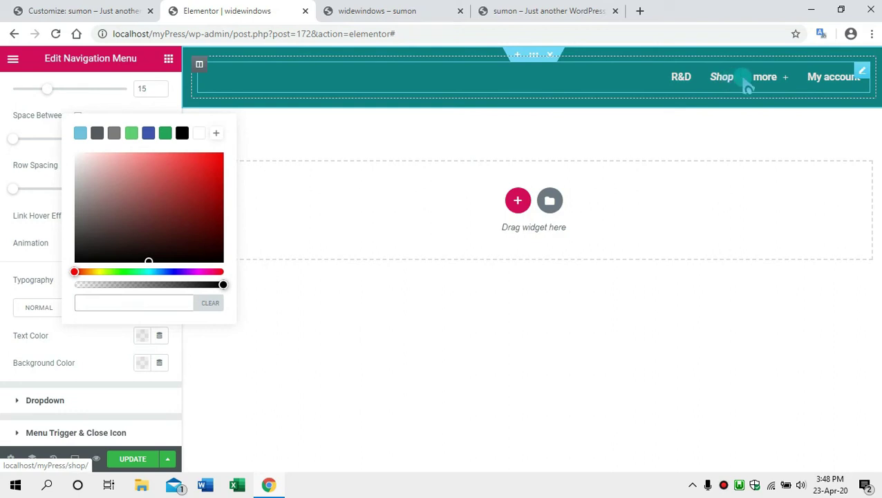
{"action": "left_click", "coordinate": [97, 271]}
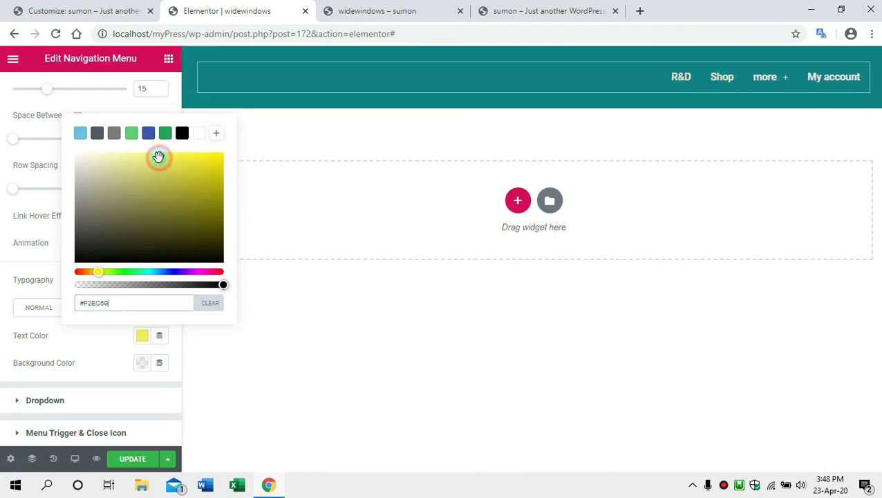
{"action": "mouse_move", "coordinate": [785, 86]}
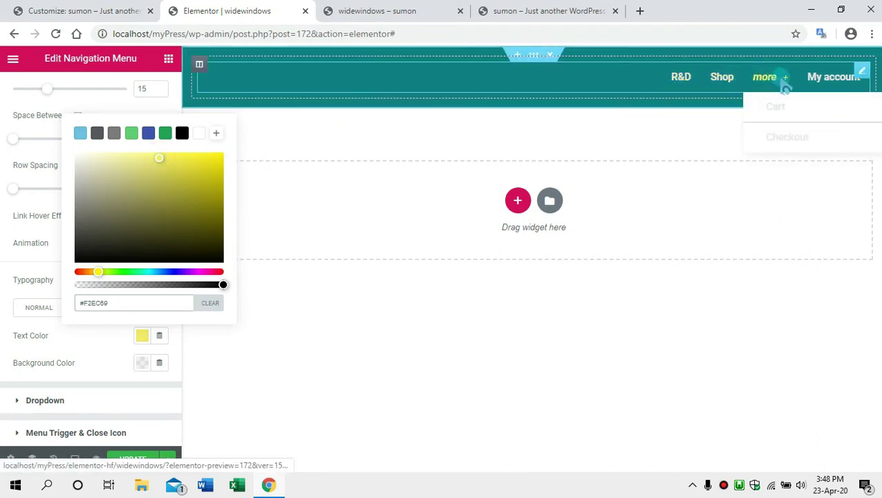
{"action": "left_click", "coordinate": [92, 271]}
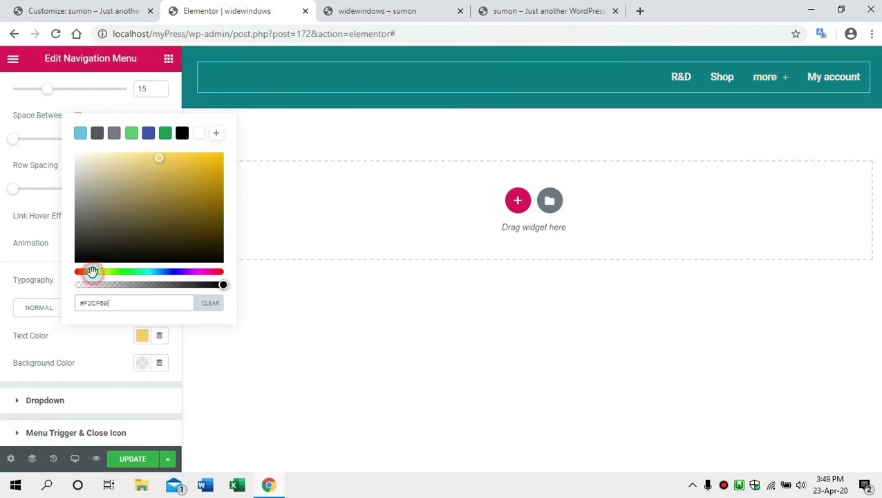
{"action": "left_click", "coordinate": [192, 153]}
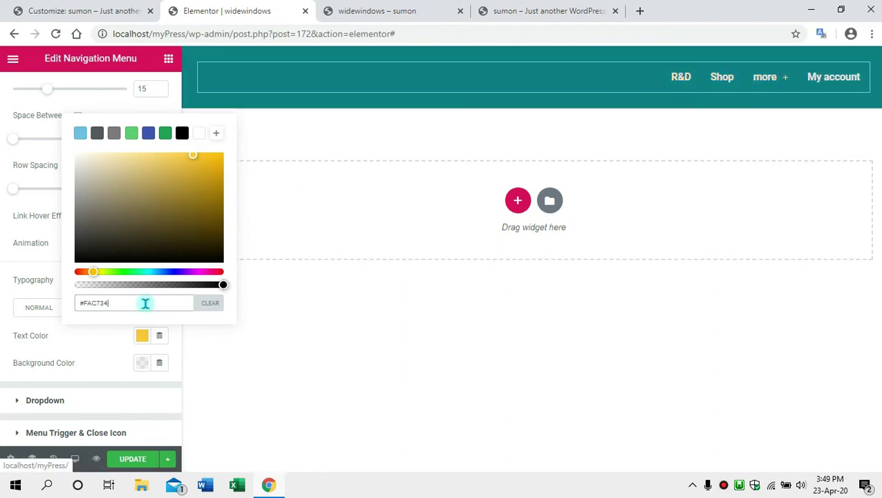
{"action": "left_click", "coordinate": [104, 339]}
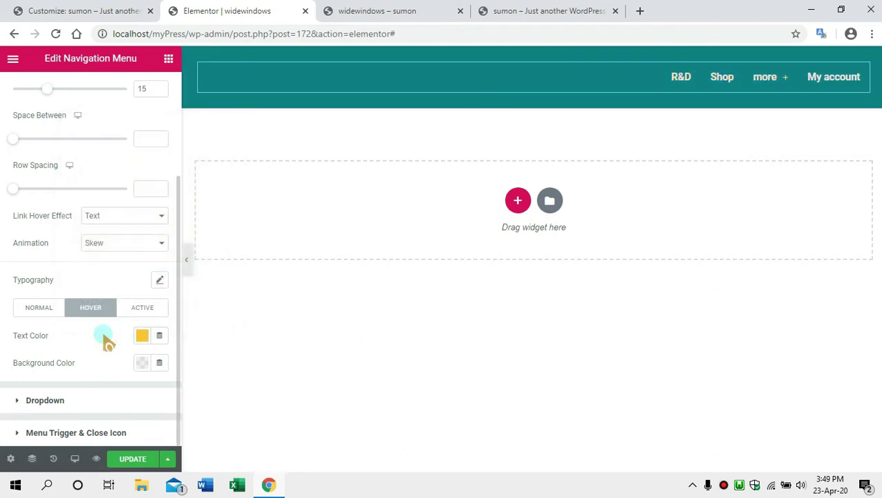
Step: Set the main menu's active text color to mint green #90FBD3 and update the header
{"action": "left_click", "coordinate": [144, 315]}
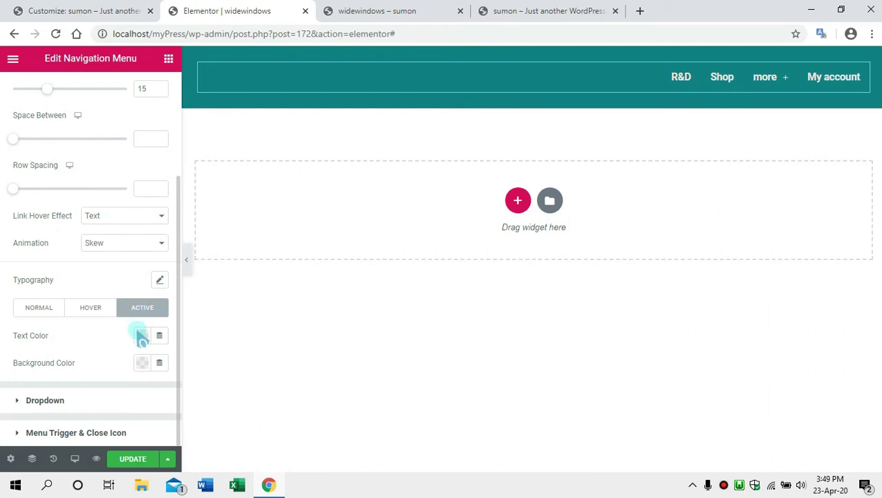
{"action": "left_click", "coordinate": [141, 337]}
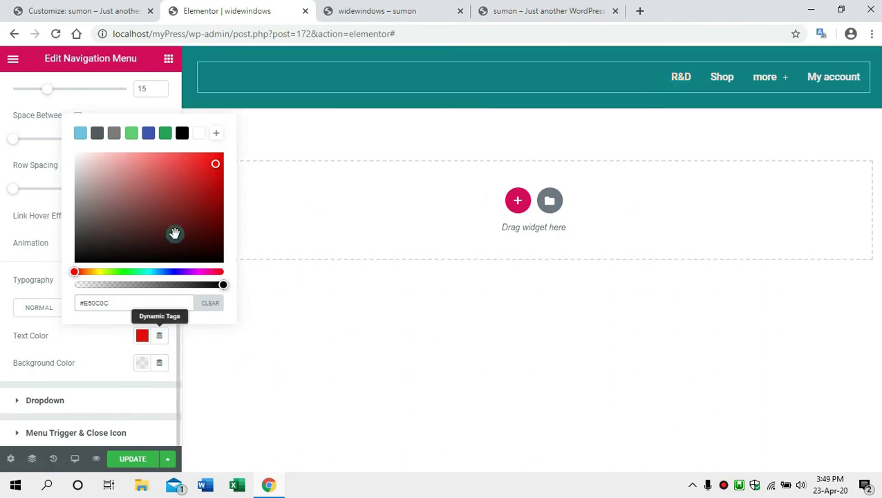
{"action": "left_click", "coordinate": [180, 156]}
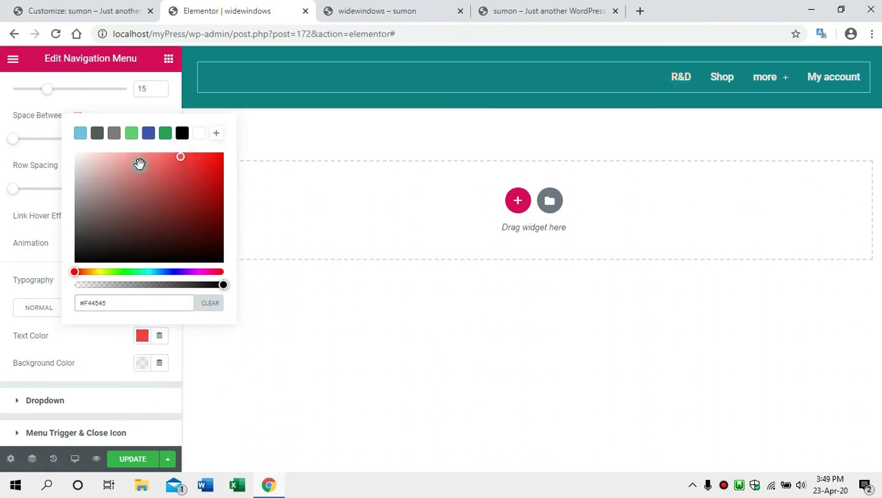
{"action": "left_click", "coordinate": [139, 271]}
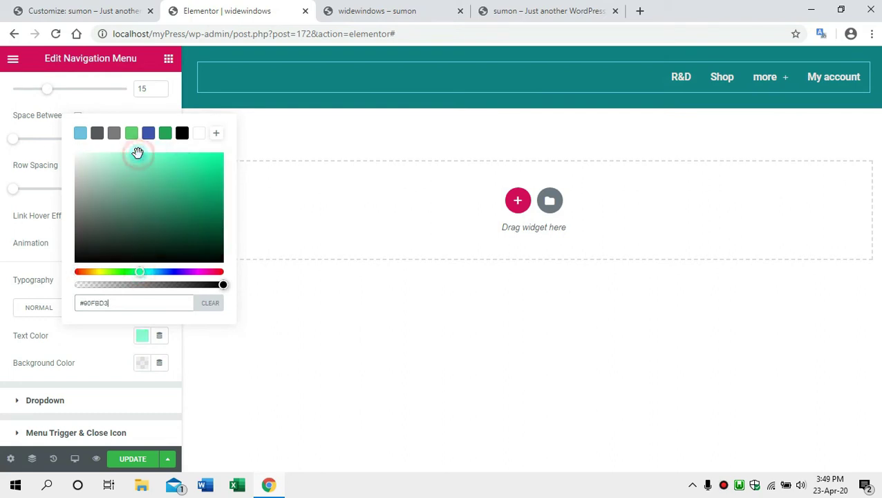
{"action": "left_click", "coordinate": [133, 460]}
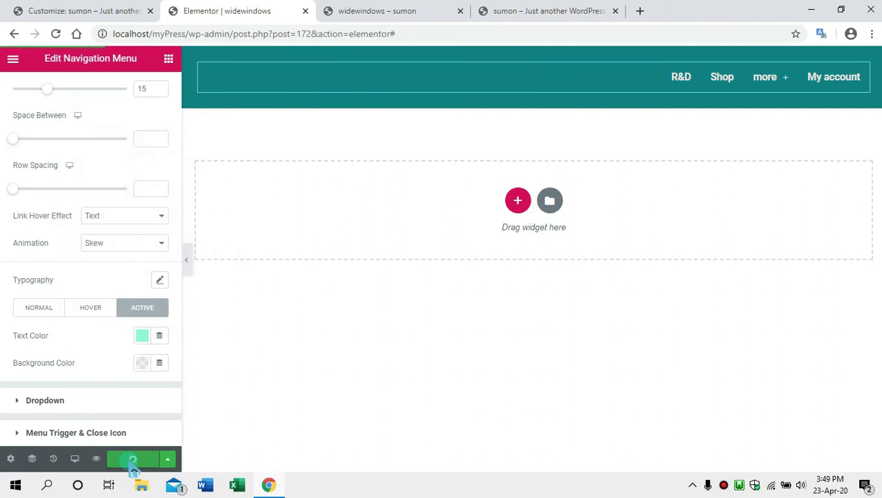
Step: Check the menu's hover and active colors on the site's Shop page and return to the Elementor editor
{"action": "left_click", "coordinate": [373, 10]}
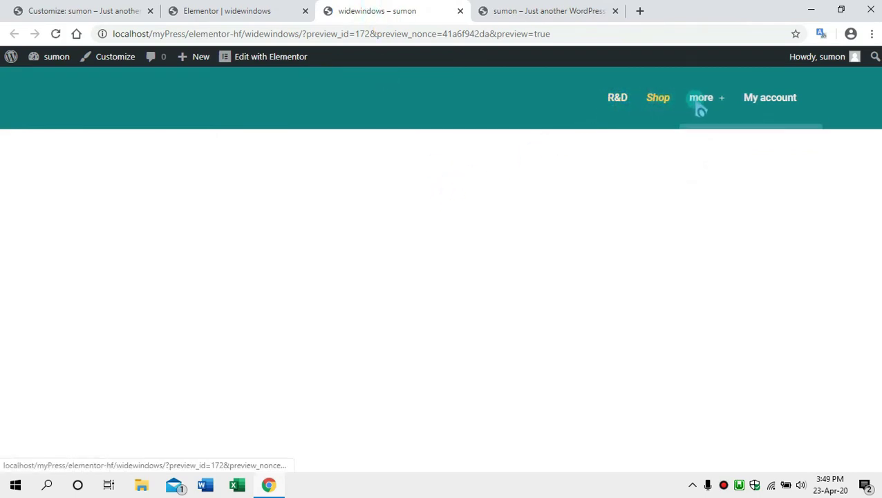
{"action": "left_click", "coordinate": [660, 103]}
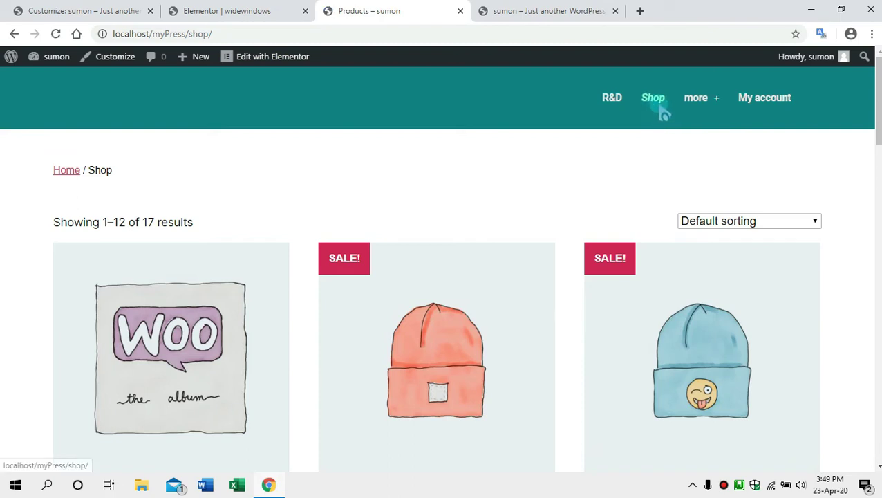
{"action": "mouse_move", "coordinate": [690, 112]}
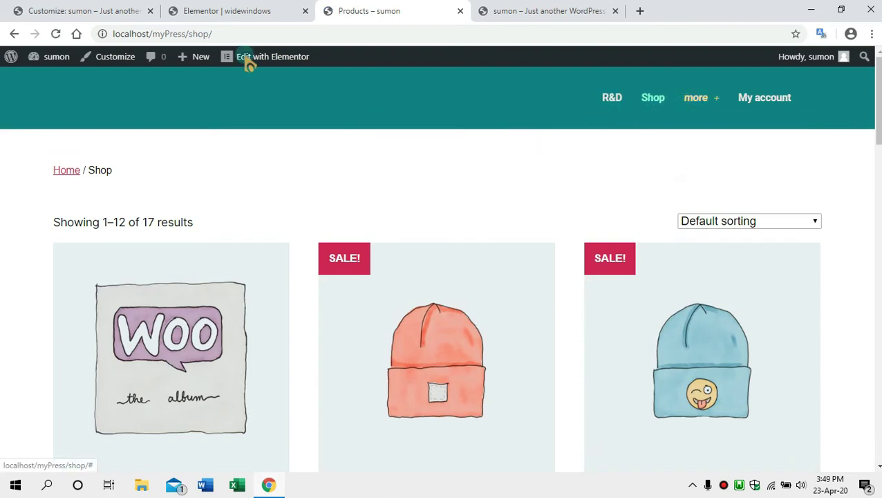
{"action": "left_click", "coordinate": [245, 12]}
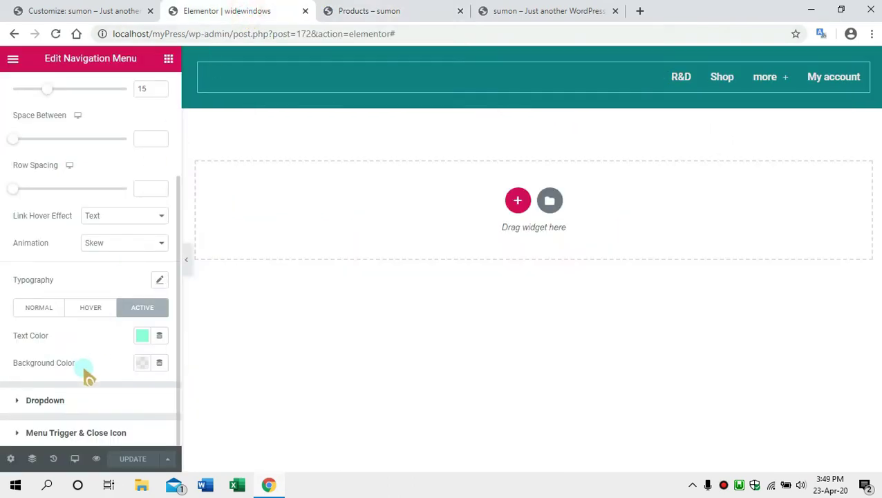
Step: Review the navigation menu's dropdown and main menu style options, plus its layout and responsive settings
{"action": "left_click", "coordinate": [95, 402]}
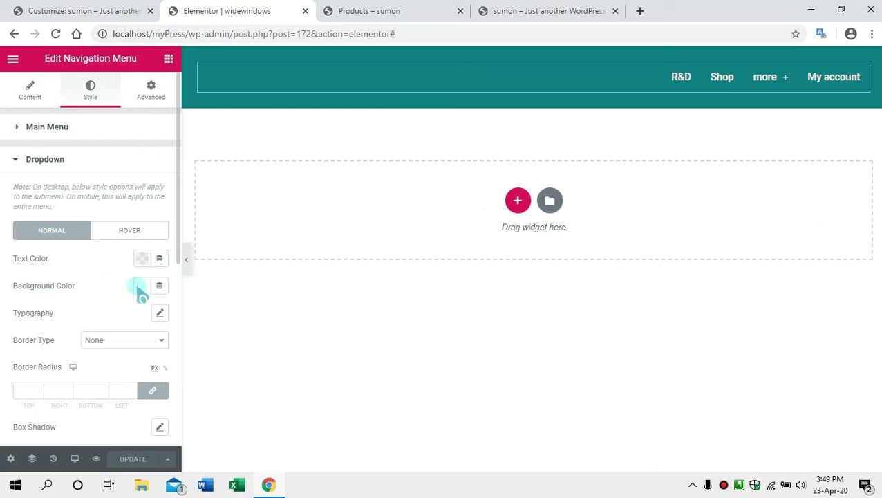
{"action": "mouse_move", "coordinate": [769, 86]}
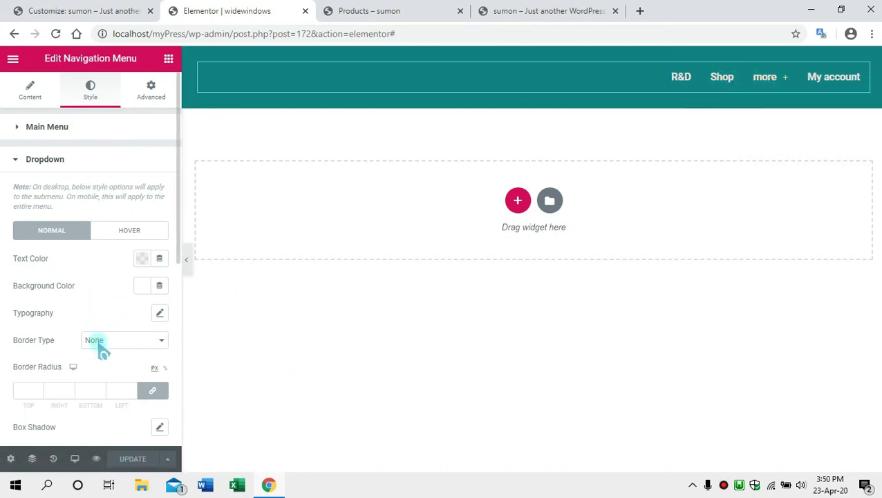
{"action": "left_click", "coordinate": [99, 133]}
{"action": "scroll", "coordinate": [110, 270], "scroll_direction": "down", "scroll_amount": 2}
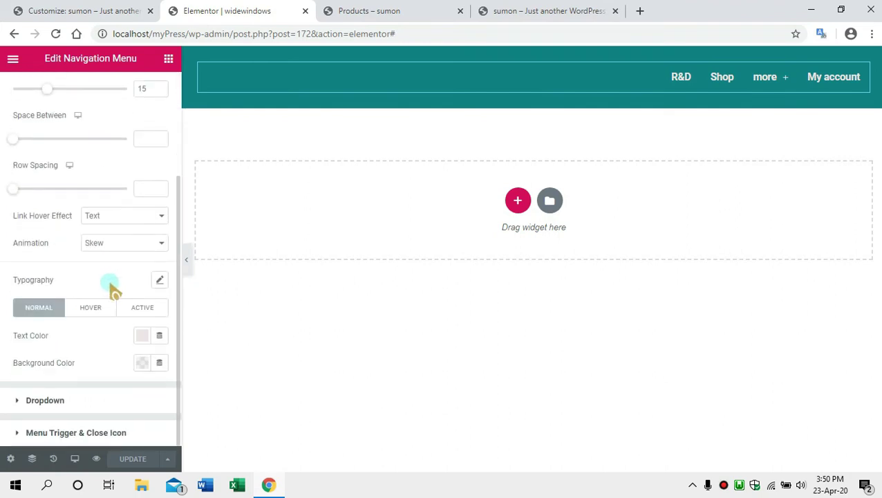
{"action": "scroll", "coordinate": [109, 279], "scroll_direction": "up", "scroll_amount": 4}
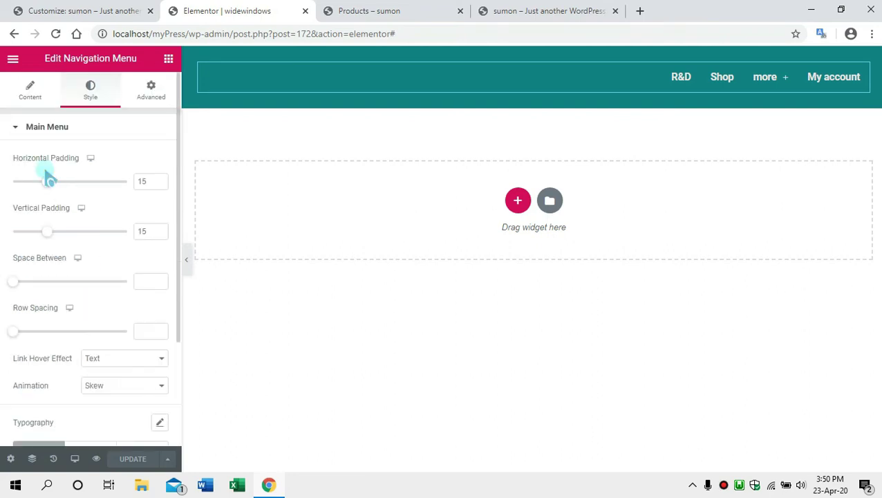
{"action": "left_click", "coordinate": [31, 93]}
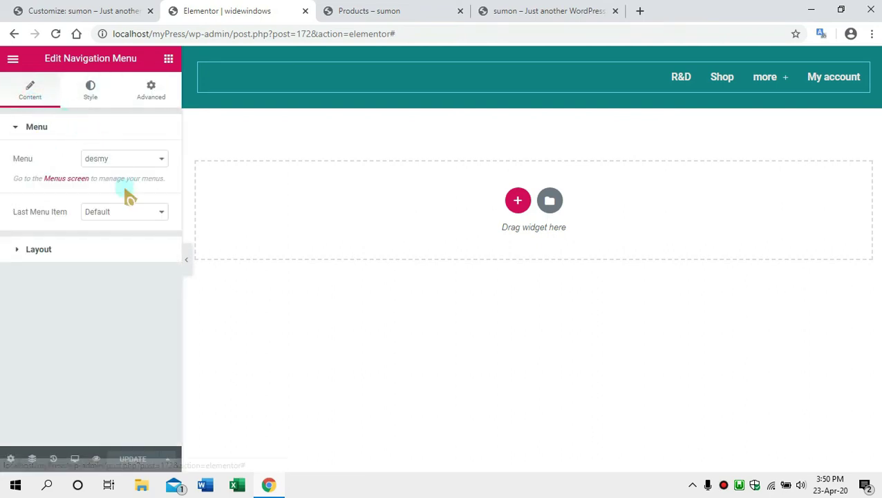
{"action": "left_click", "coordinate": [110, 251]}
{"action": "scroll", "coordinate": [76, 332], "scroll_direction": "down", "scroll_amount": 3}
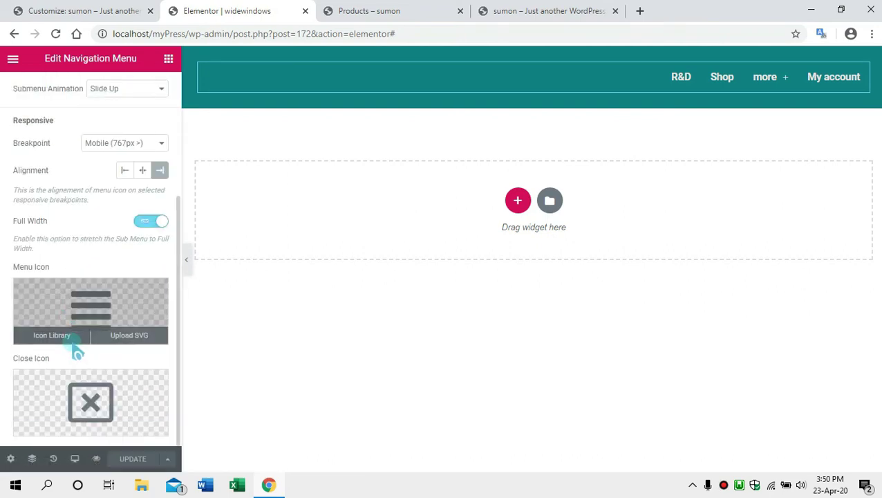
{"action": "scroll", "coordinate": [85, 290], "scroll_direction": "up", "scroll_amount": 2}
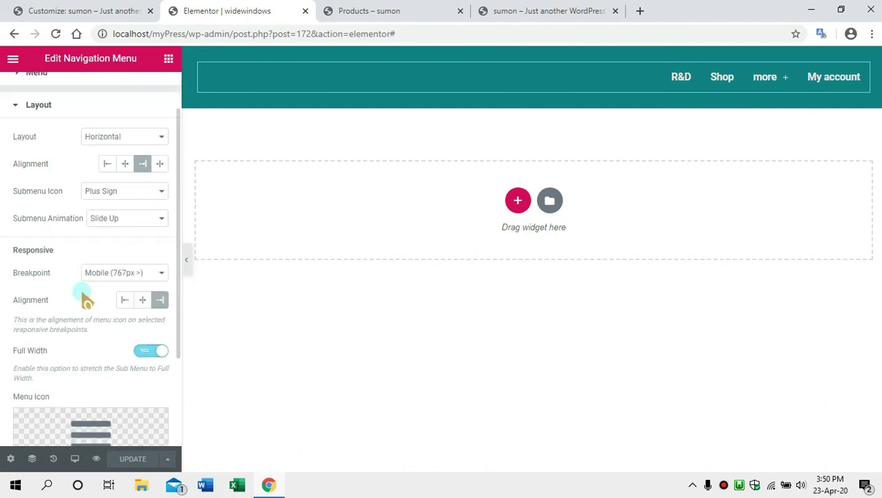
{"action": "scroll", "coordinate": [78, 299], "scroll_direction": "up", "scroll_amount": 1}
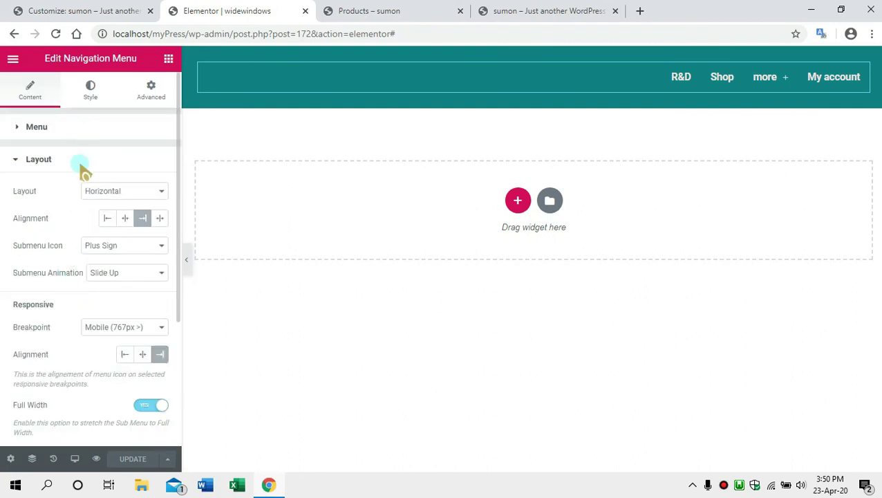
{"action": "scroll", "coordinate": [83, 221], "scroll_direction": "down", "scroll_amount": 3}
{"action": "scroll", "coordinate": [82, 228], "scroll_direction": "up", "scroll_amount": 3}
Step: Set the divider border style of the navigation menu's dropdown to None
{"action": "left_click", "coordinate": [88, 91]}
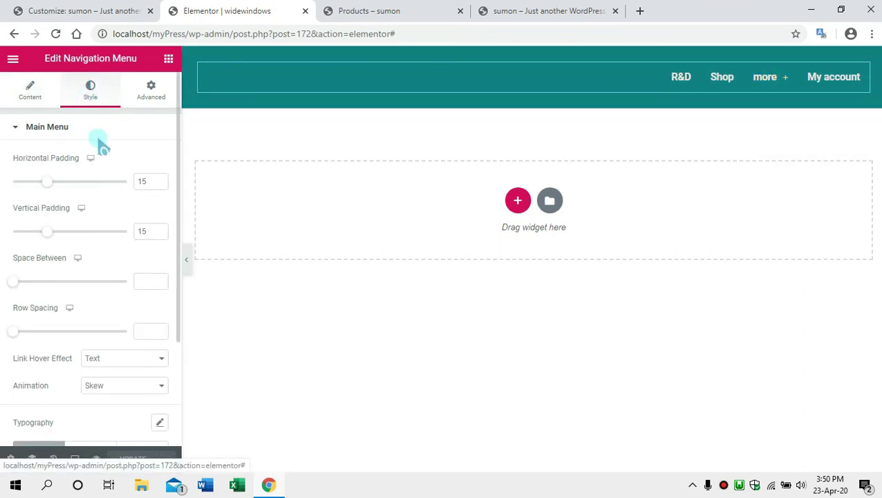
{"action": "scroll", "coordinate": [108, 207], "scroll_direction": "down", "scroll_amount": 1}
{"action": "scroll", "coordinate": [83, 290], "scroll_direction": "down", "scroll_amount": 1}
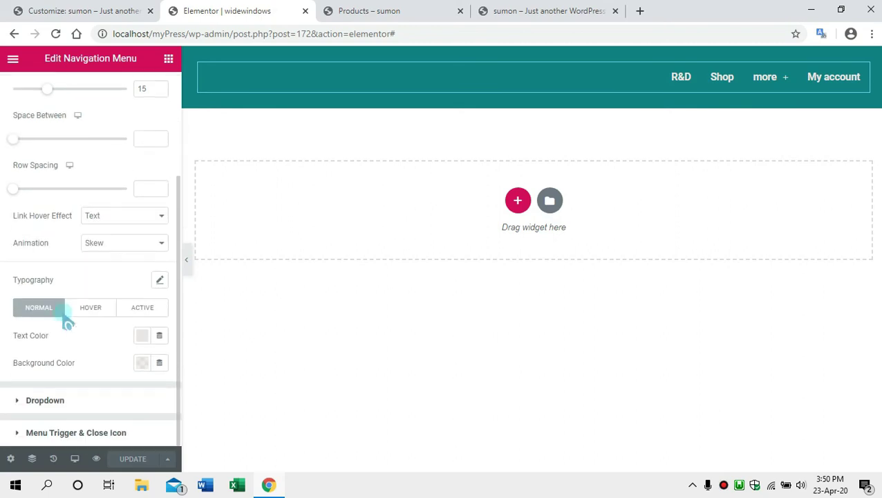
{"action": "left_click", "coordinate": [90, 392]}
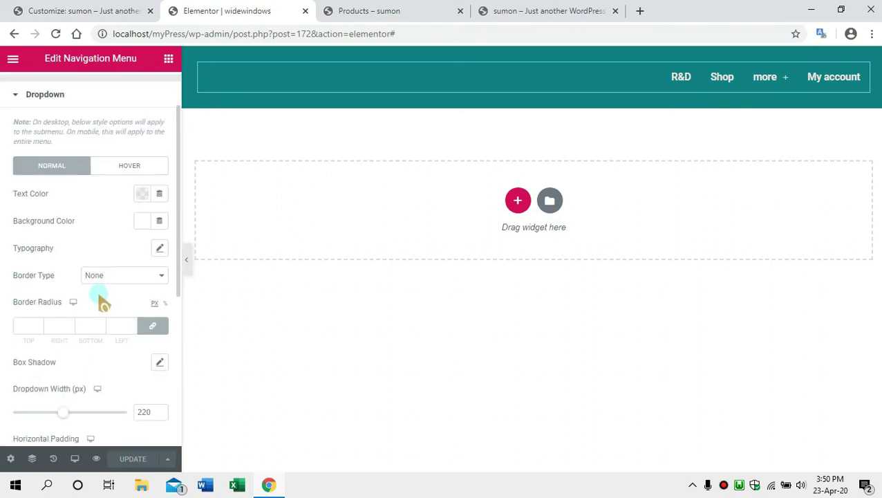
{"action": "scroll", "coordinate": [100, 302], "scroll_direction": "down", "scroll_amount": 1}
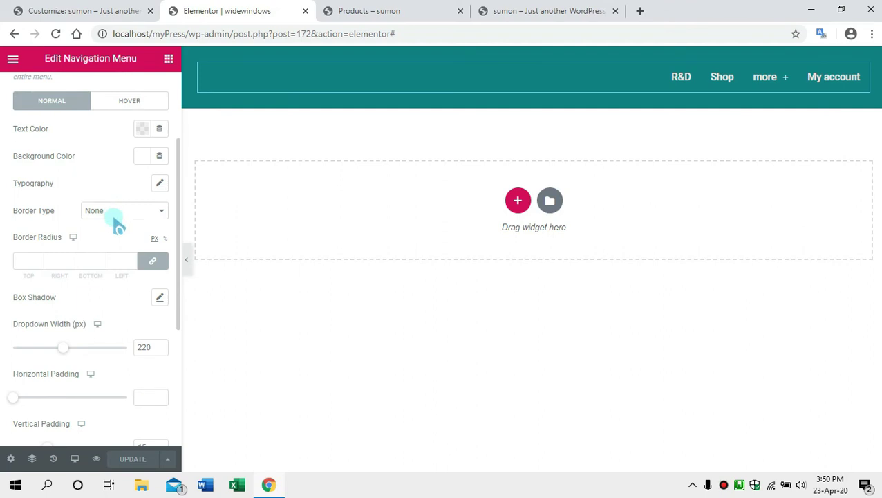
{"action": "scroll", "coordinate": [117, 224], "scroll_direction": "down", "scroll_amount": 2}
{"action": "scroll", "coordinate": [117, 237], "scroll_direction": "down", "scroll_amount": 2}
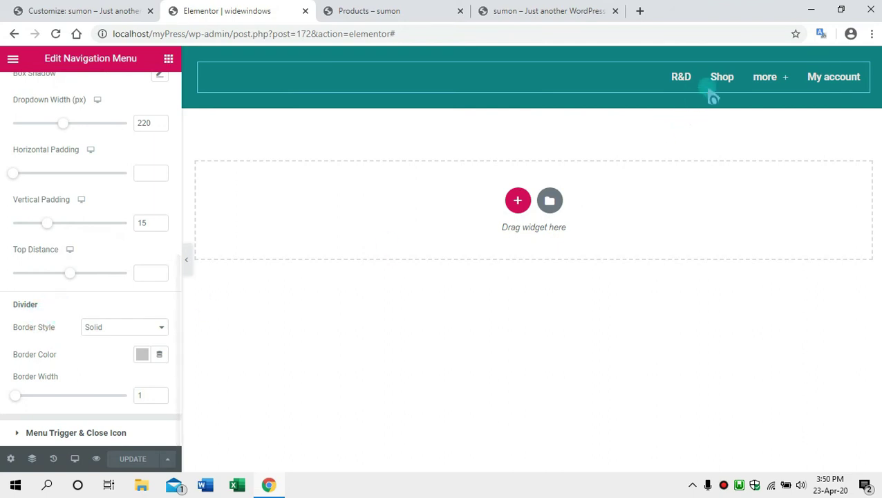
{"action": "left_click", "coordinate": [107, 329]}
{"action": "left_click", "coordinate": [104, 341]}
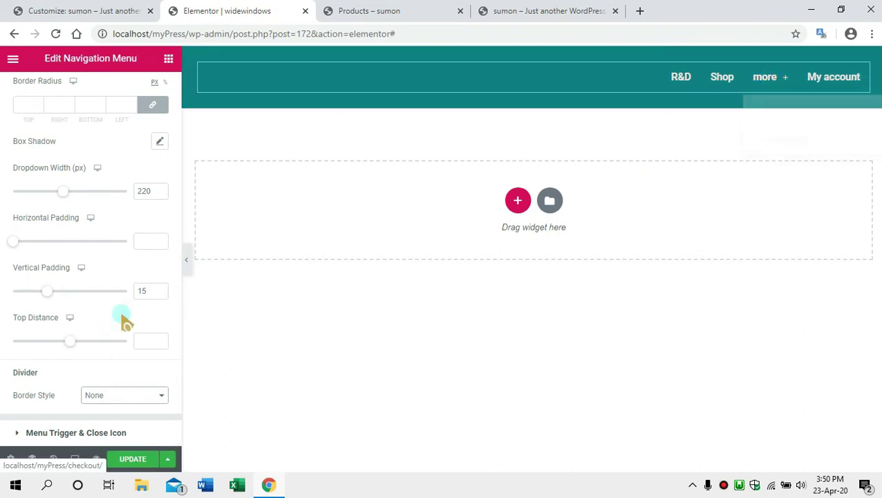
{"action": "scroll", "coordinate": [109, 306], "scroll_direction": "up", "scroll_amount": 2}
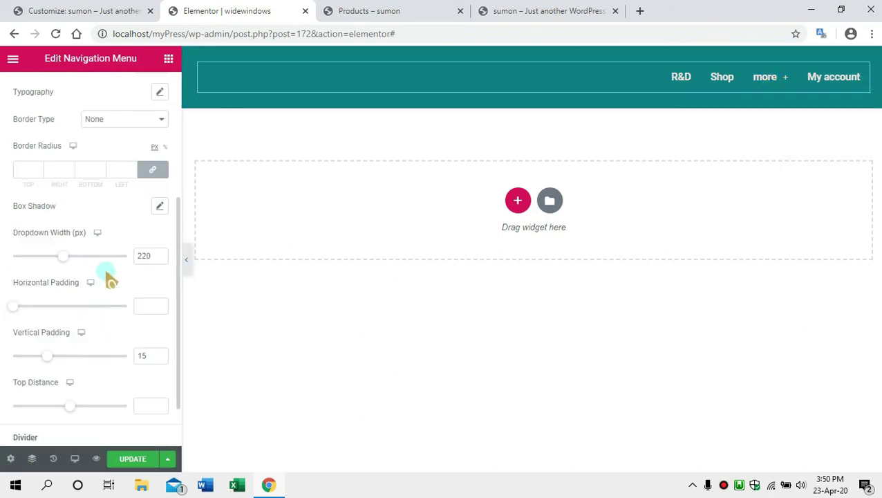
{"action": "scroll", "coordinate": [109, 278], "scroll_direction": "up", "scroll_amount": 4}
{"action": "scroll", "coordinate": [107, 263], "scroll_direction": "up", "scroll_amount": 3}
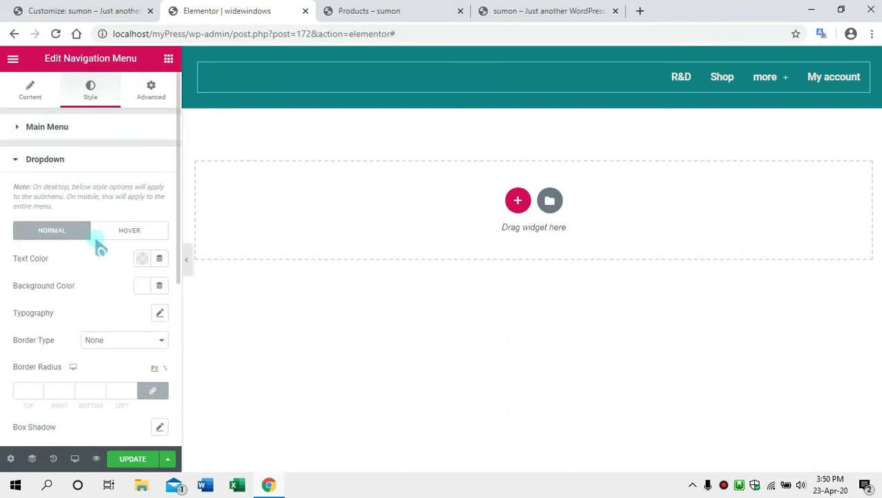